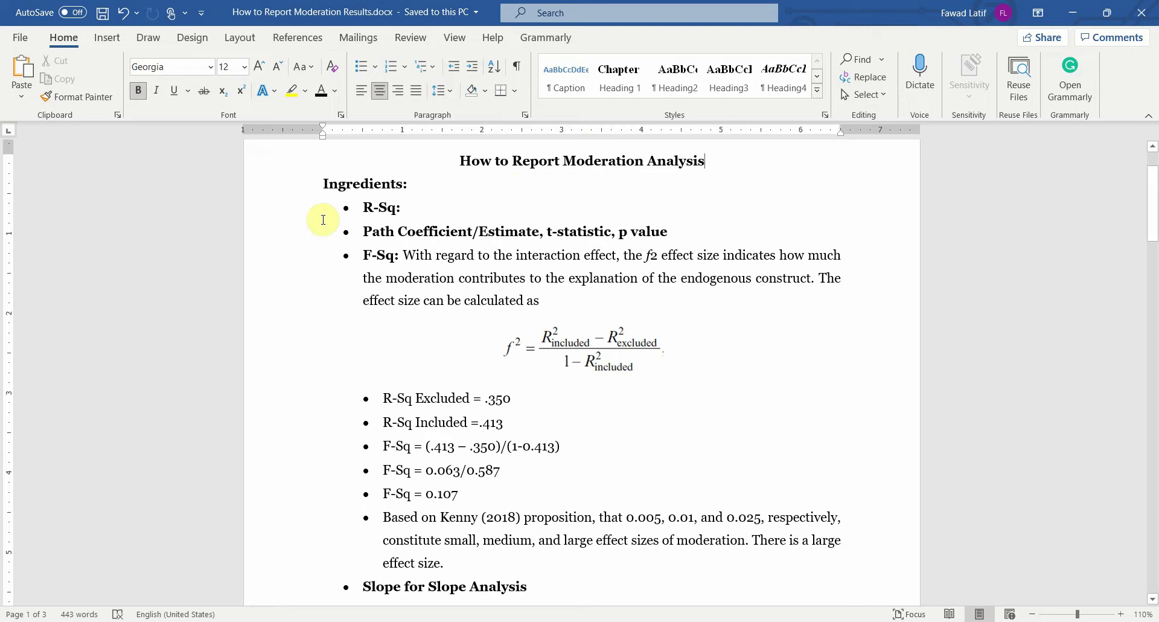
- Review the R-Sq and F-Sq bullets and the f² equation image in the guide
{"action": "left_click_drag", "start_coordinate": [361, 207], "coordinate": [670, 233]}
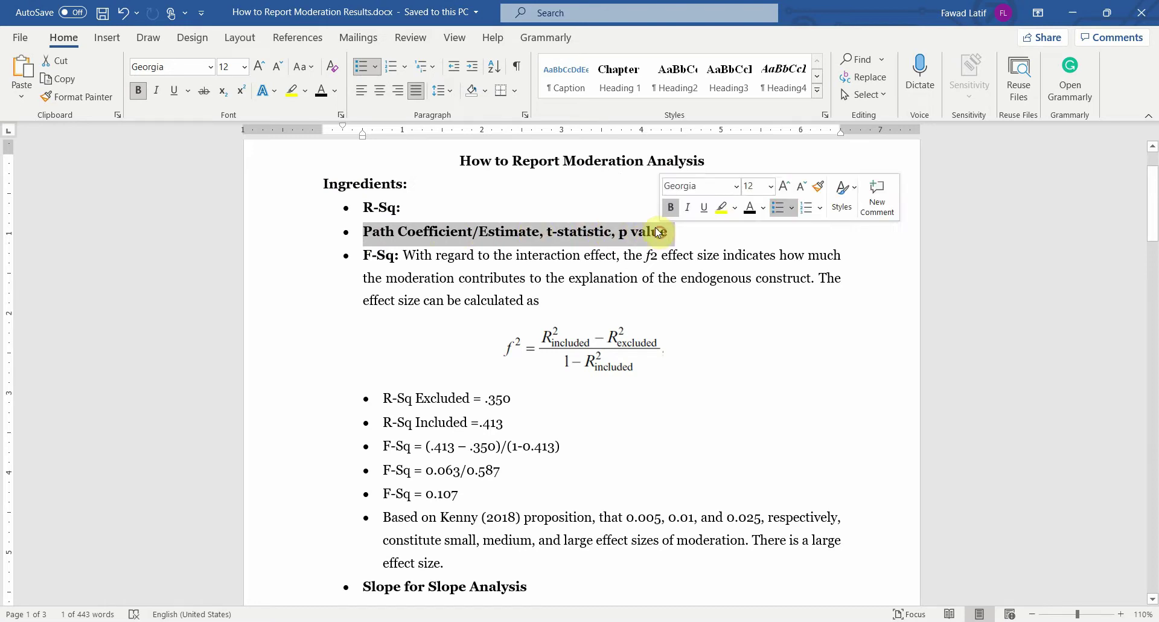
{"action": "left_click_drag", "start_coordinate": [370, 258], "coordinate": [409, 256]}
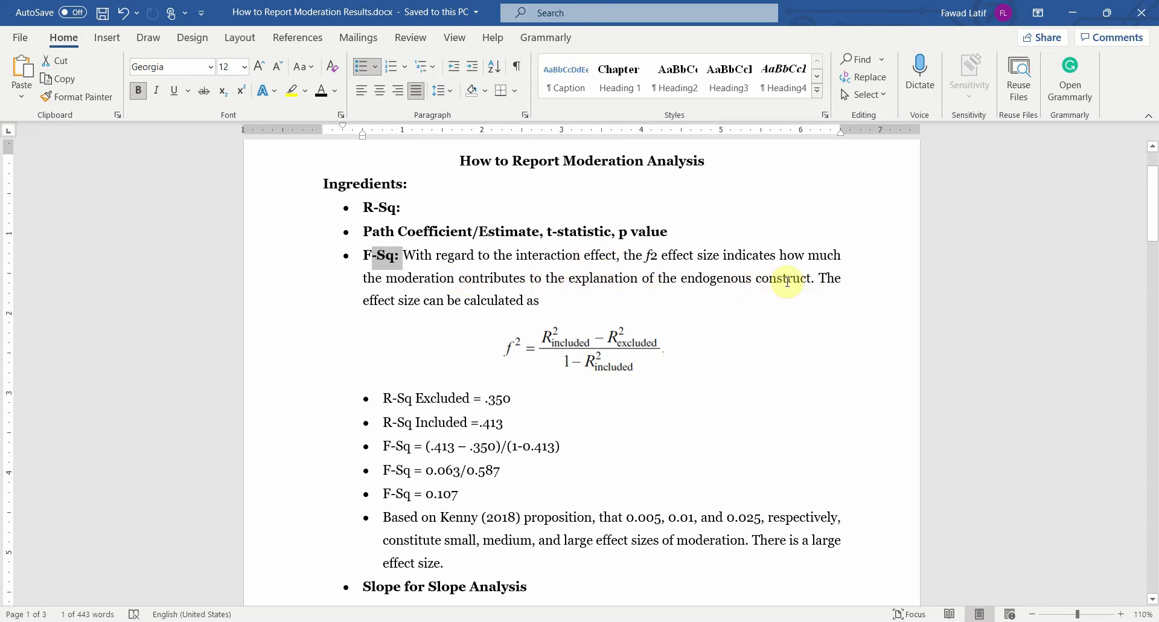
{"action": "left_click", "coordinate": [582, 341]}
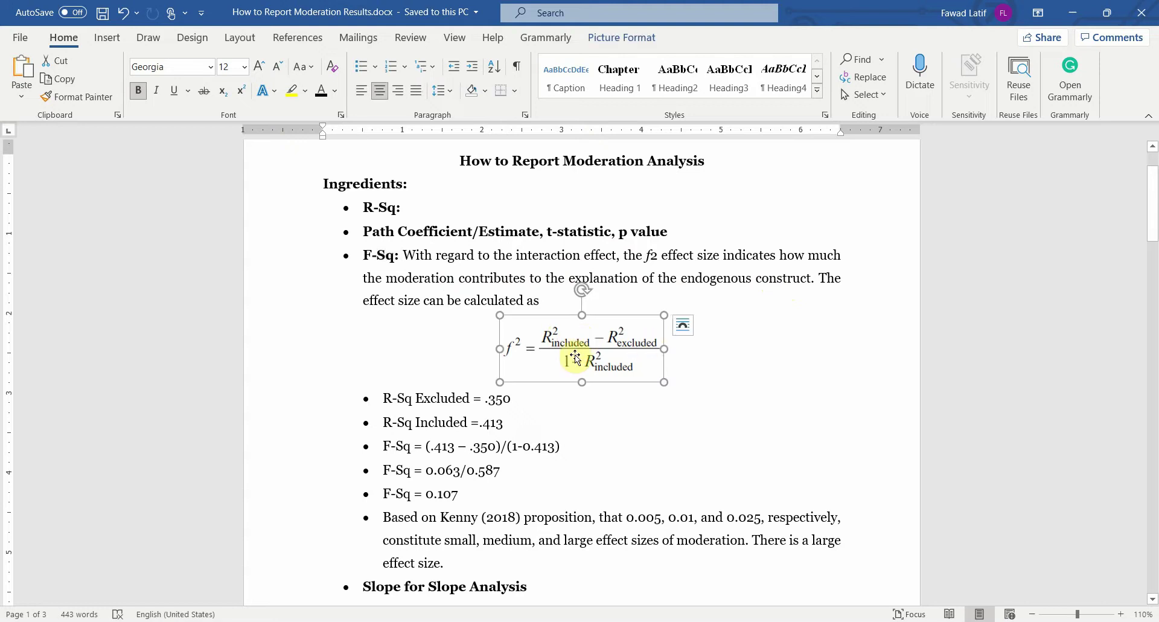
{"action": "left_click", "coordinate": [669, 369]}
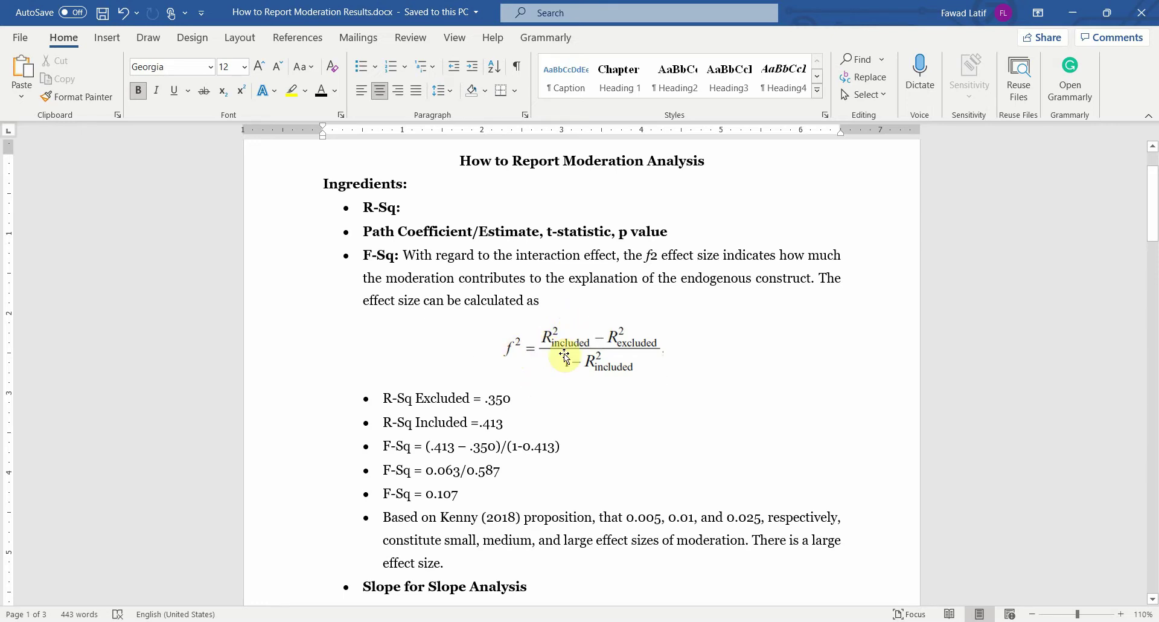
- Scroll to the f² equation, then bring up the Amos moderation model showing OP R-squared 0.41
{"action": "scroll", "coordinate": [566, 355], "scroll_direction": "down", "scroll_amount": 3}
{"action": "scroll", "coordinate": [565, 355], "scroll_direction": "down", "scroll_amount": 1}
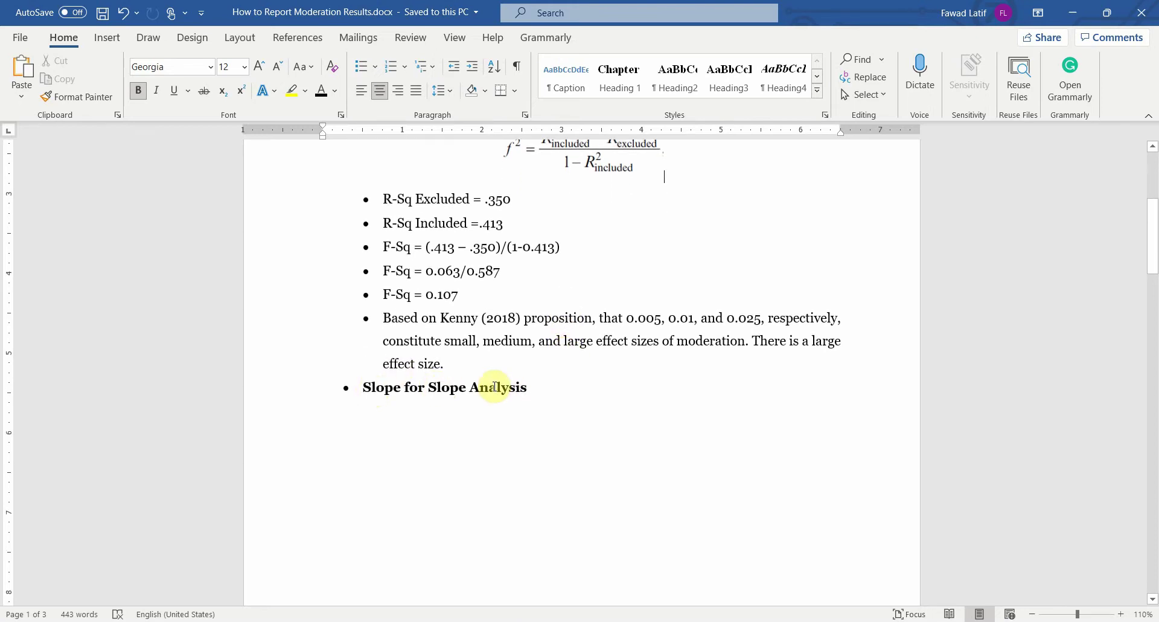
{"action": "scroll", "coordinate": [495, 386], "scroll_direction": "up", "scroll_amount": 8}
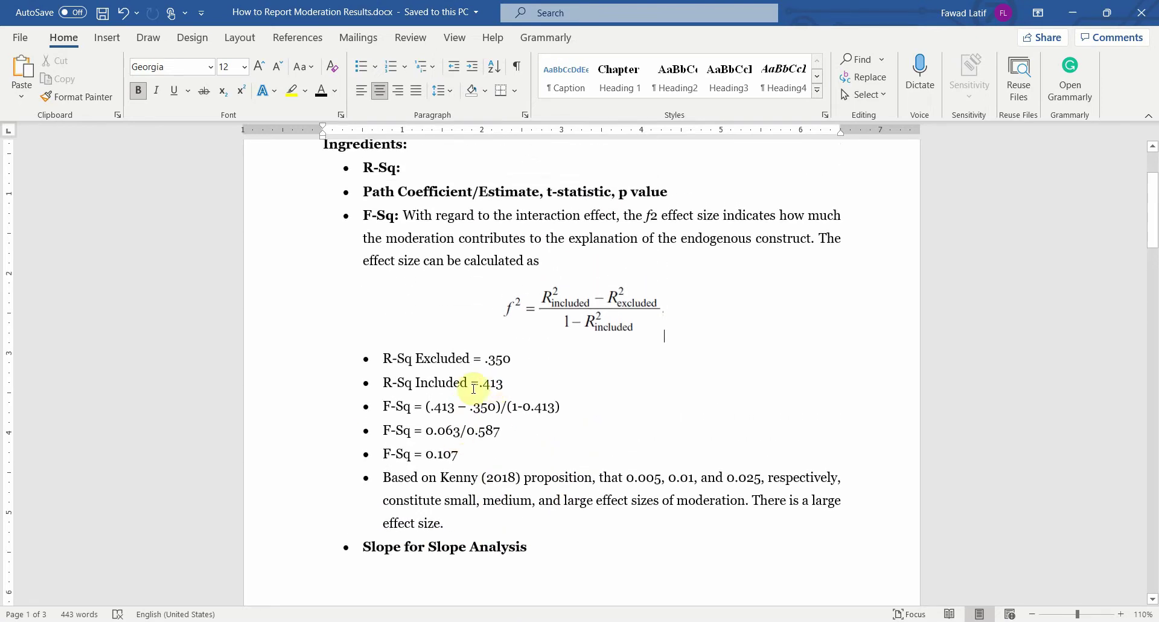
{"action": "left_click", "coordinate": [585, 295]}
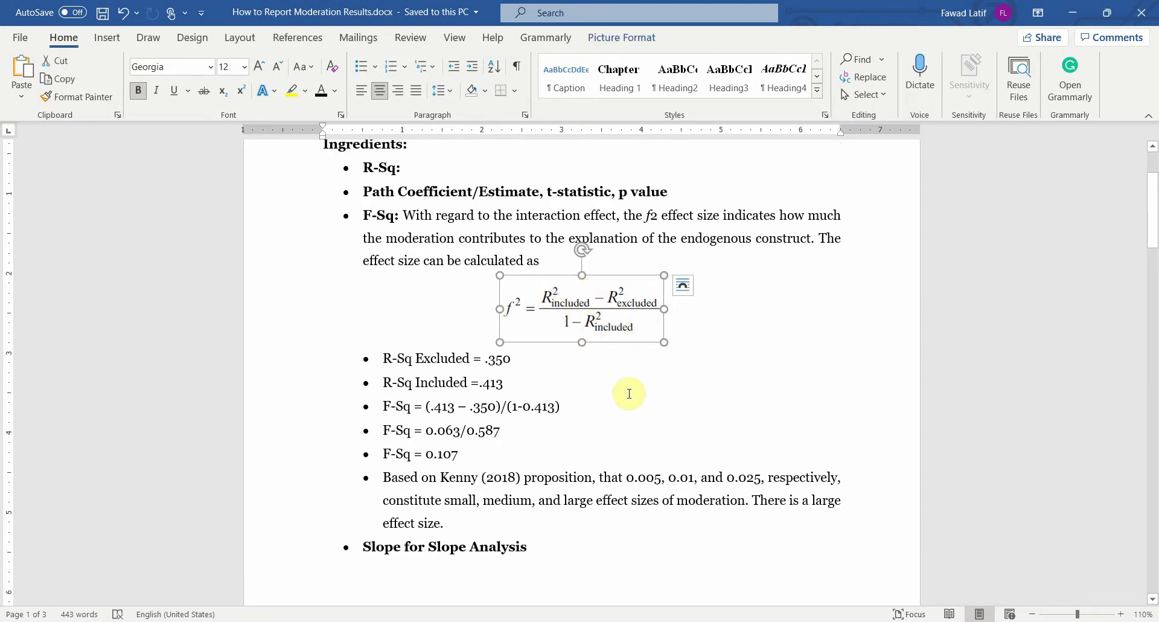
{"action": "left_click", "coordinate": [531, 570]}
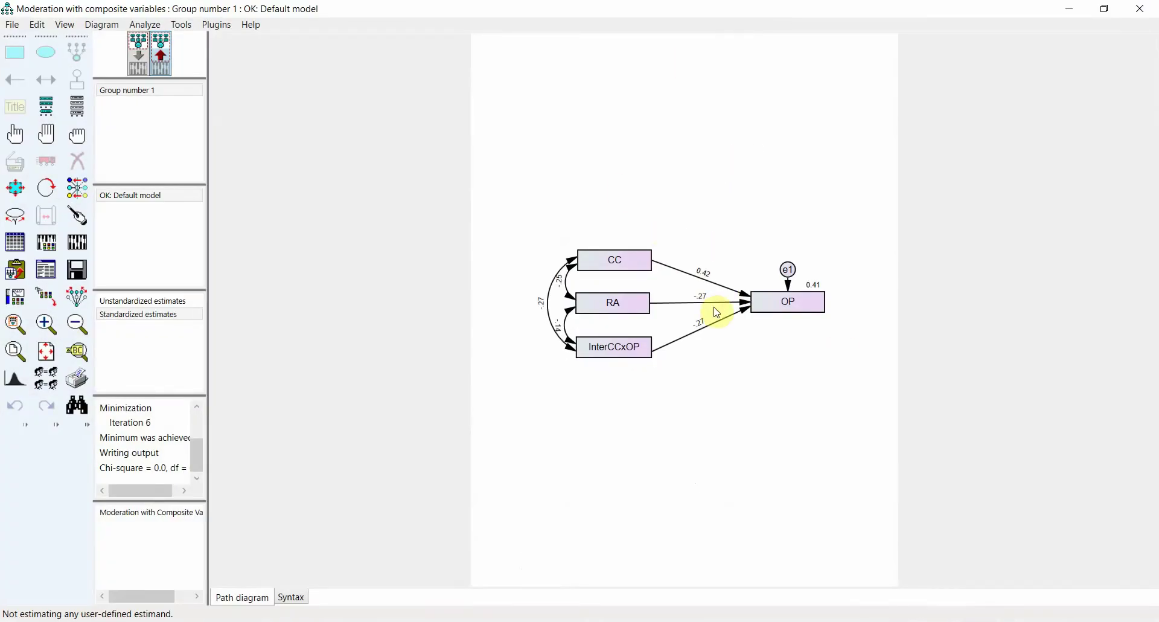
- Switch the Amos moderation diagram to input view, hiding the estimates, then bring it forward again
{"action": "key", "text": "alt+Tab"}
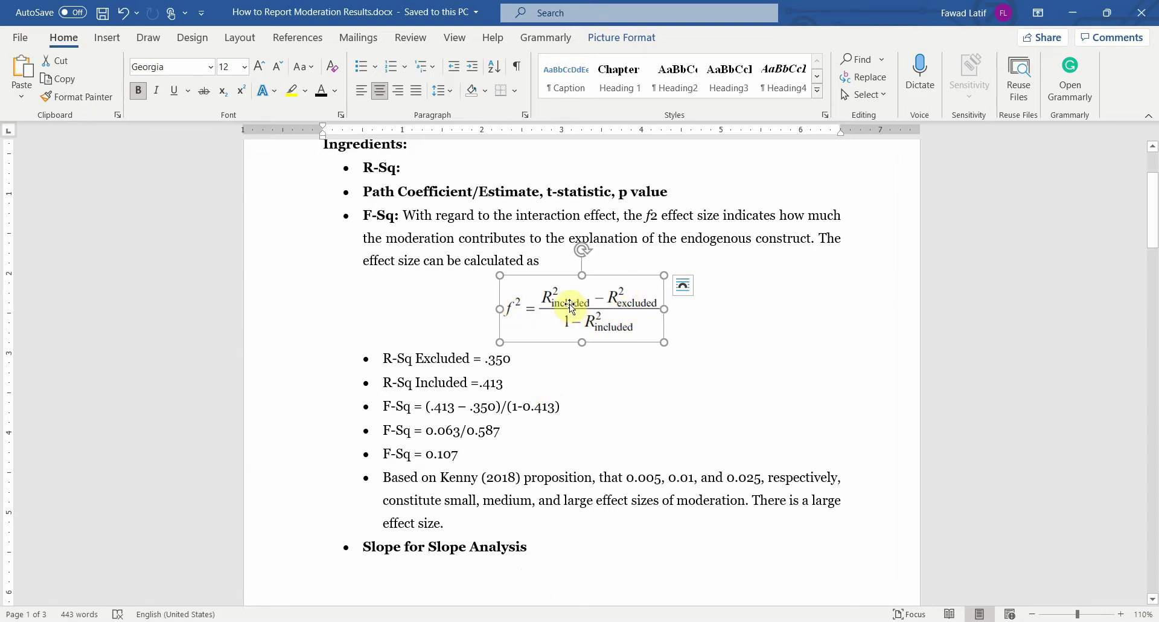
{"action": "mouse_move", "coordinate": [555, 616]}
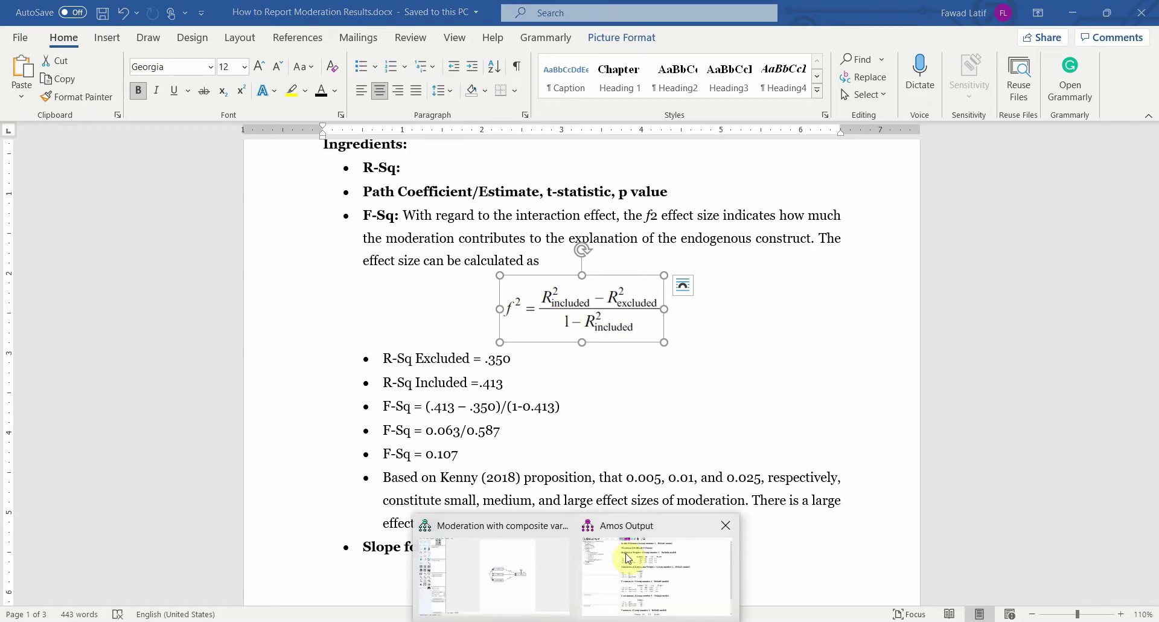
{"action": "left_click", "coordinate": [535, 574]}
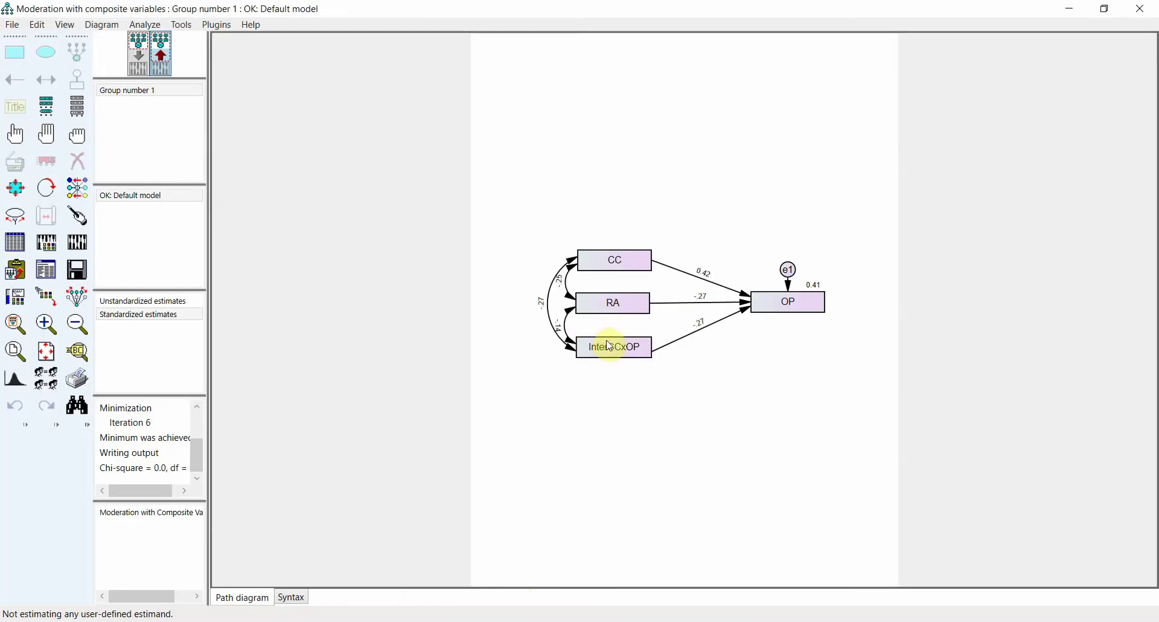
{"action": "left_click", "coordinate": [138, 54]}
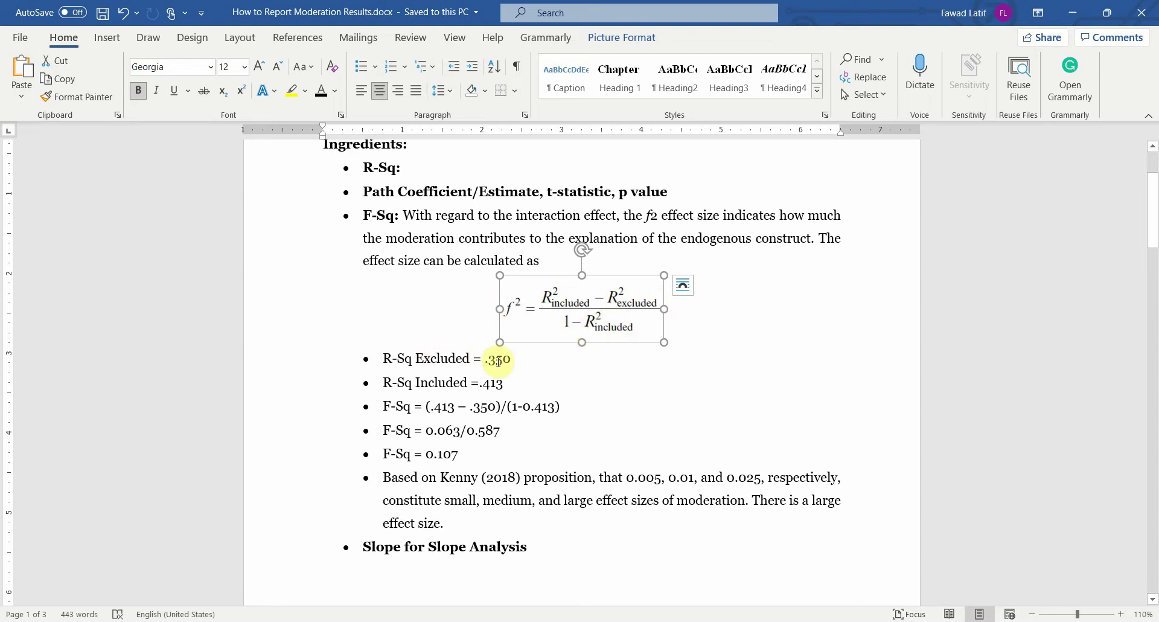
{"action": "mouse_move", "coordinate": [508, 614]}
{"action": "left_click", "coordinate": [537, 562]}
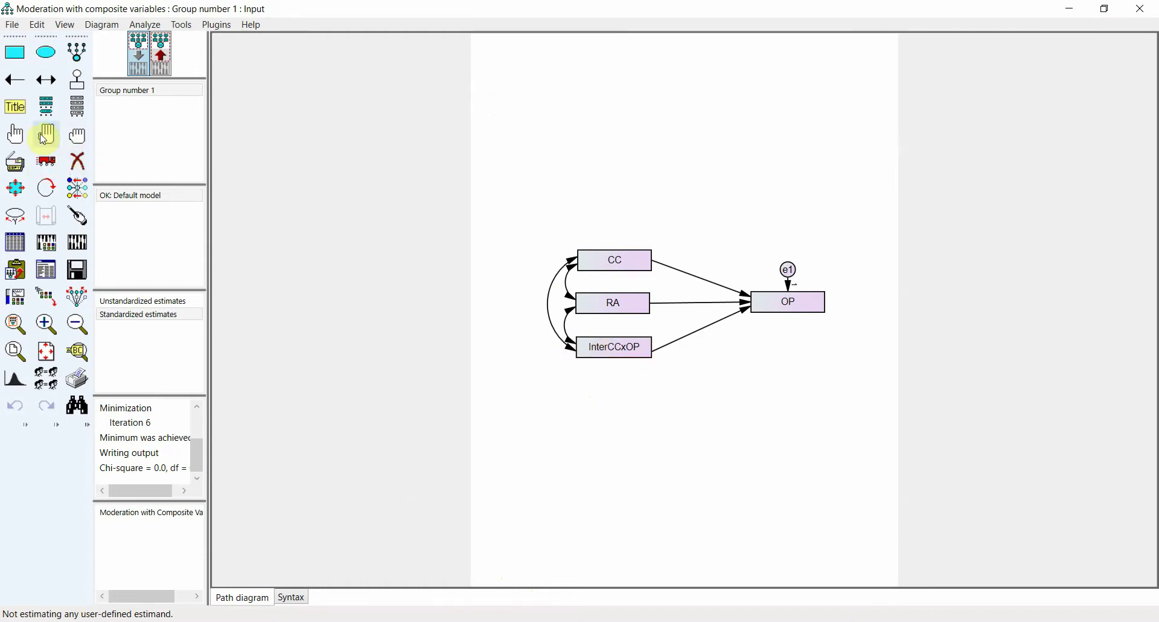
- Erase InterCCxOP, re-estimate the CC-and-RA model to OP R-squared 0.35, and return to input view
{"action": "left_click", "coordinate": [82, 170]}
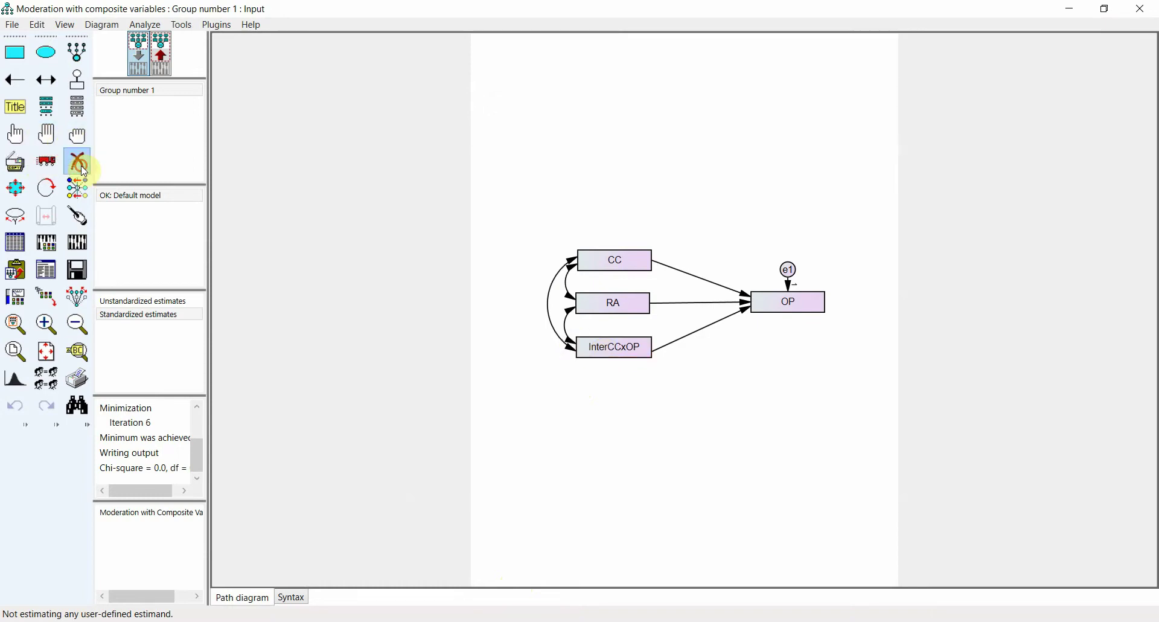
{"action": "left_click", "coordinate": [611, 351]}
{"action": "left_click", "coordinate": [46, 245]}
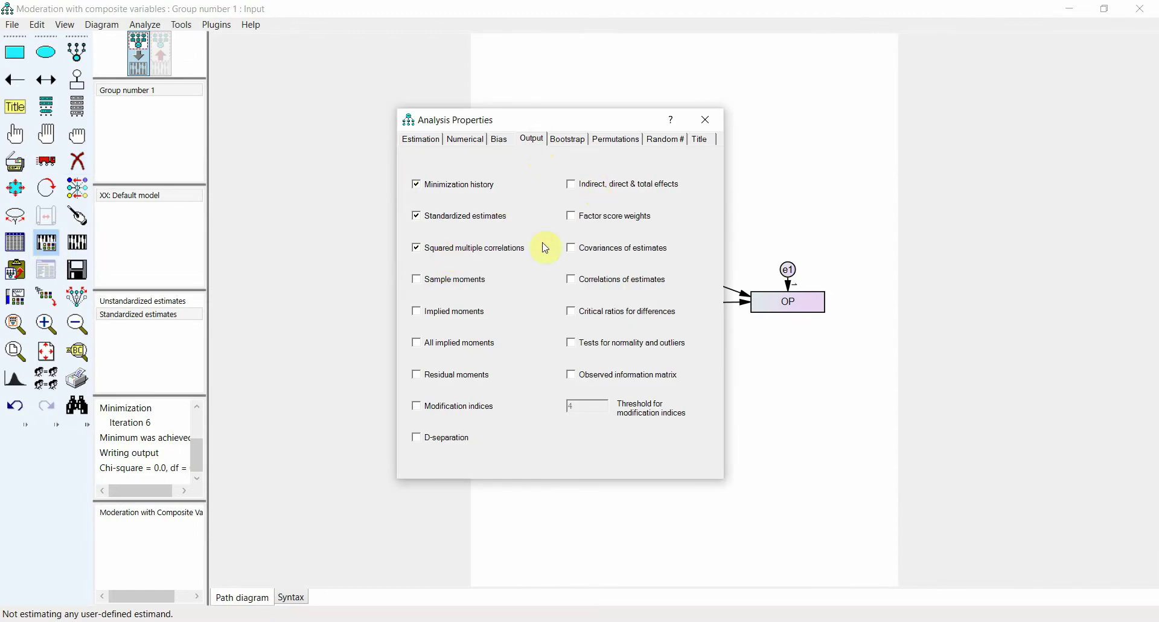
{"action": "left_click", "coordinate": [694, 120]}
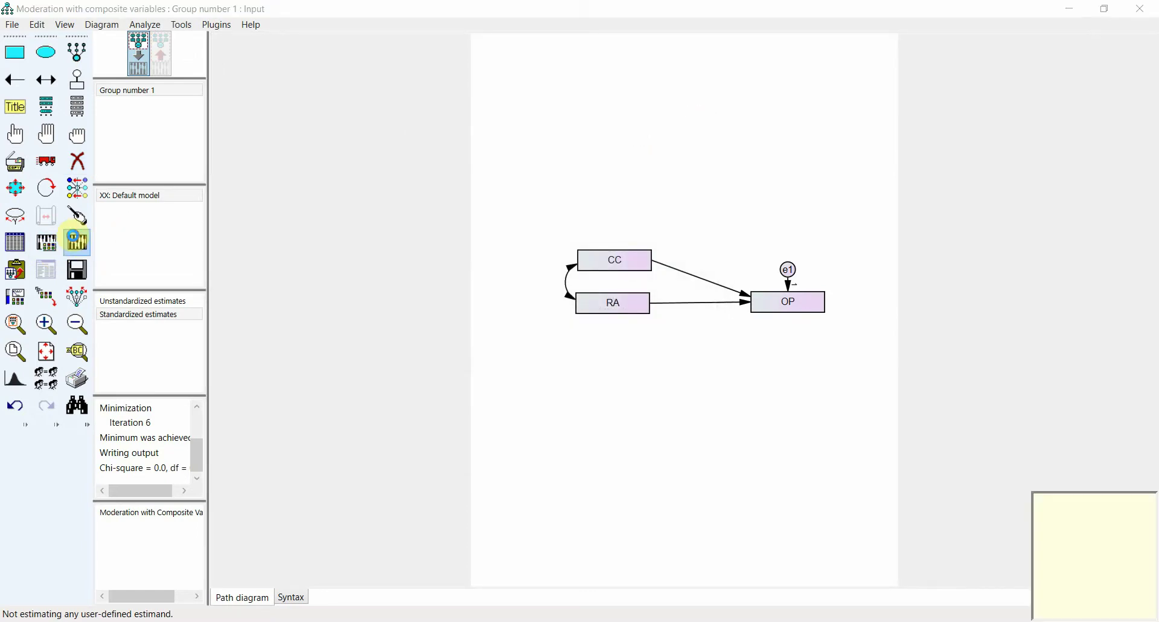
{"action": "left_click", "coordinate": [77, 240]}
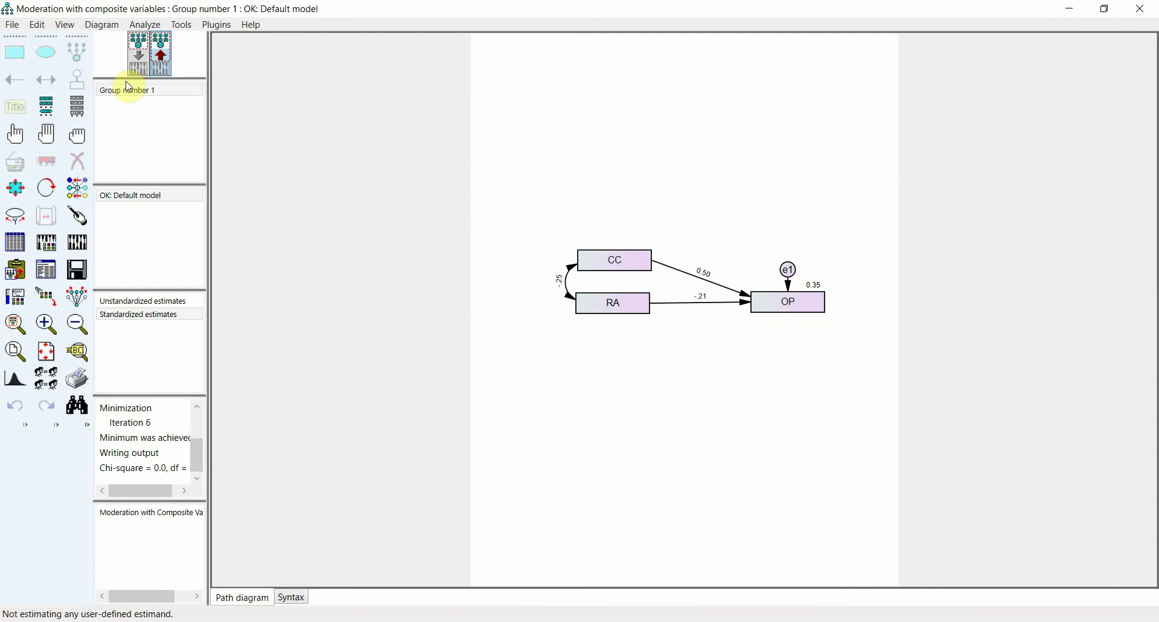
{"action": "left_click", "coordinate": [141, 60]}
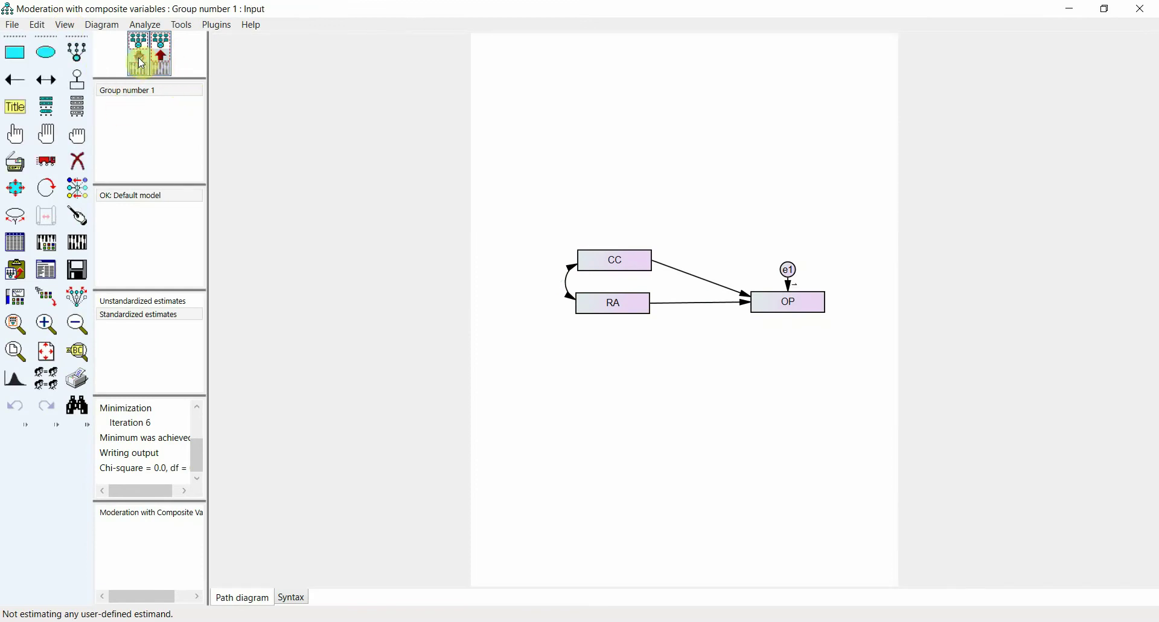
- Place InterCCxOP from the dataset variables list as a box lined up under RA
{"action": "left_click", "coordinate": [77, 107]}
{"action": "left_click_drag", "start_coordinate": [556, 167], "coordinate": [564, 277]}
{"action": "left_click", "coordinate": [481, 243]}
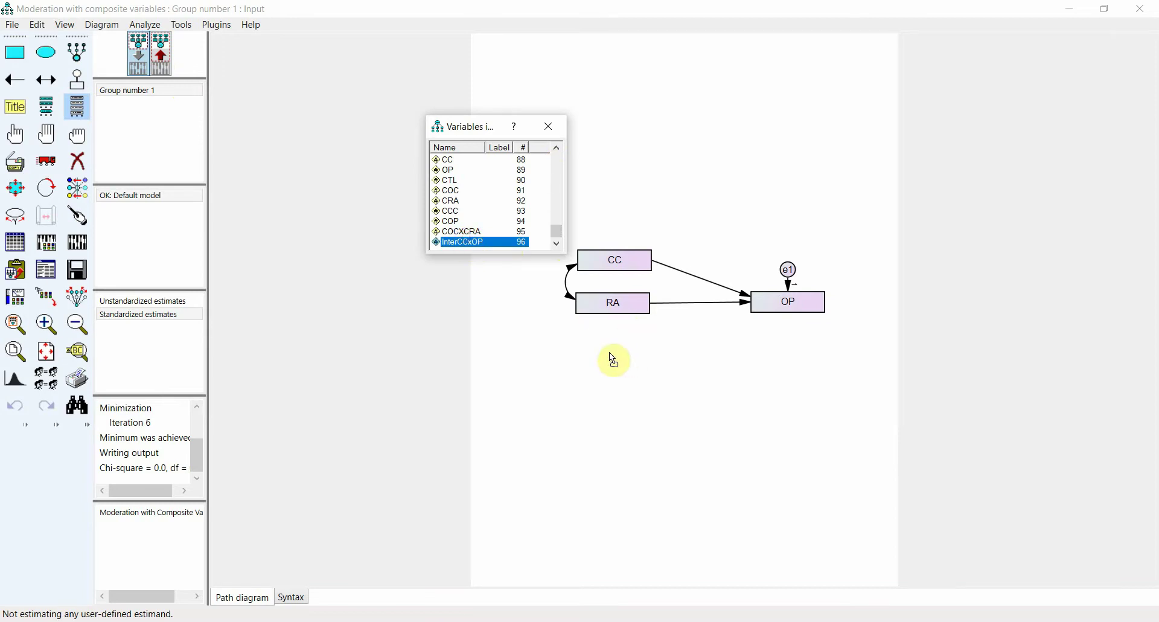
{"action": "left_click_drag", "start_coordinate": [622, 360], "coordinate": [604, 352]}
{"action": "left_click", "coordinate": [549, 127]}
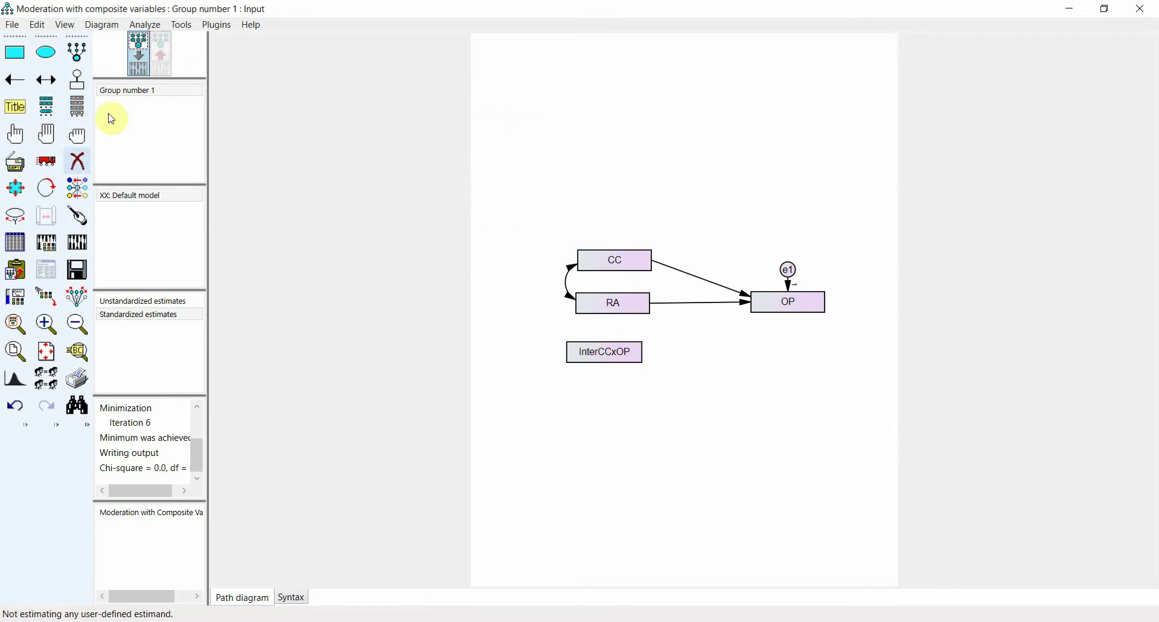
{"action": "left_click", "coordinate": [47, 161]}
{"action": "left_click_drag", "start_coordinate": [596, 356], "coordinate": [608, 354]}
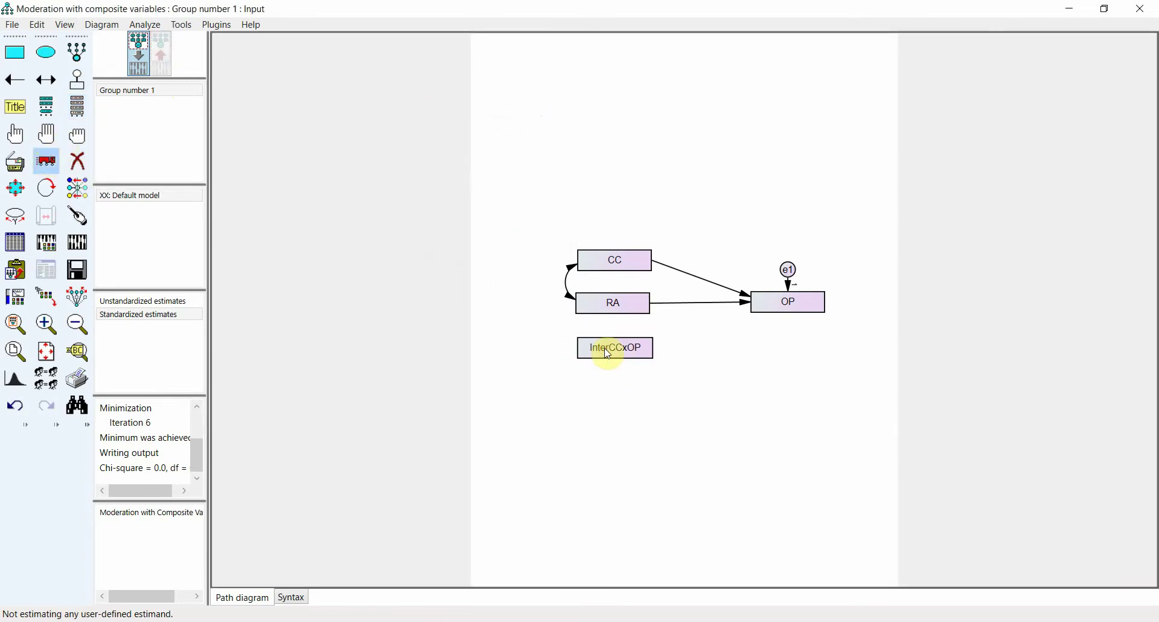
- Draw covariances among CC, RA and InterCCxOP, and widen the CC–InterCCxOP curve
{"action": "left_click", "coordinate": [15, 133]}
{"action": "left_click", "coordinate": [597, 260]}
{"action": "left_click", "coordinate": [604, 299]}
{"action": "left_click", "coordinate": [606, 350]}
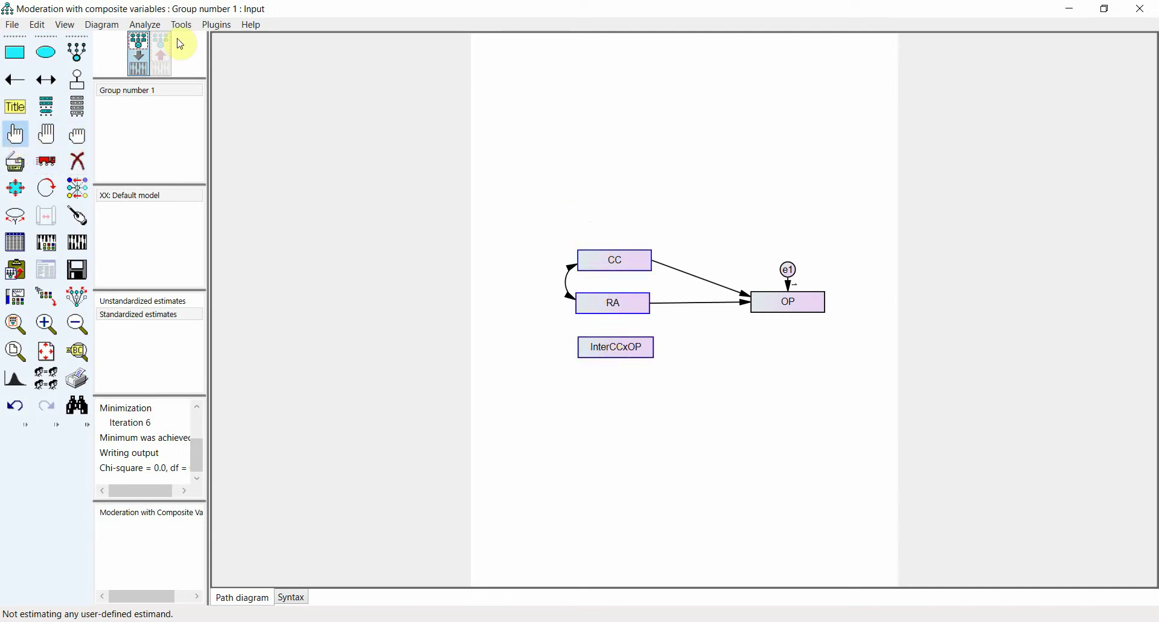
{"action": "left_click", "coordinate": [217, 24]}
{"action": "left_click", "coordinate": [208, 57]}
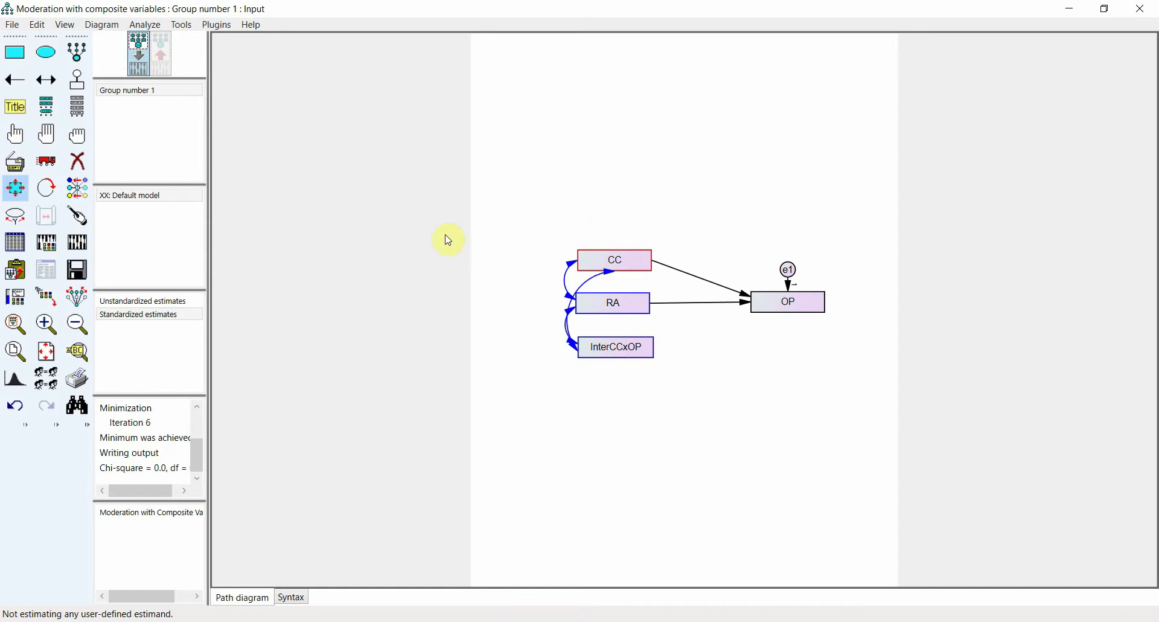
{"action": "left_click", "coordinate": [77, 215]}
{"action": "left_click_drag", "start_coordinate": [595, 259], "coordinate": [607, 300]}
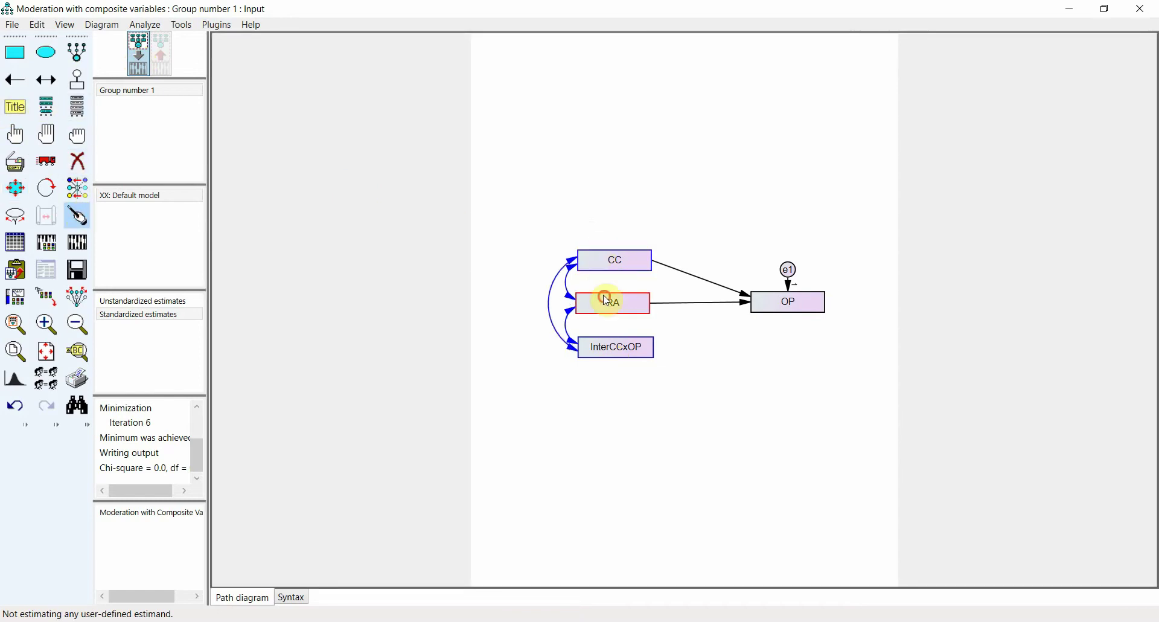
- Draw a path from InterCCxOP to OP and re-estimate, restoring OP R-squared 0.41
{"action": "left_click", "coordinate": [15, 79]}
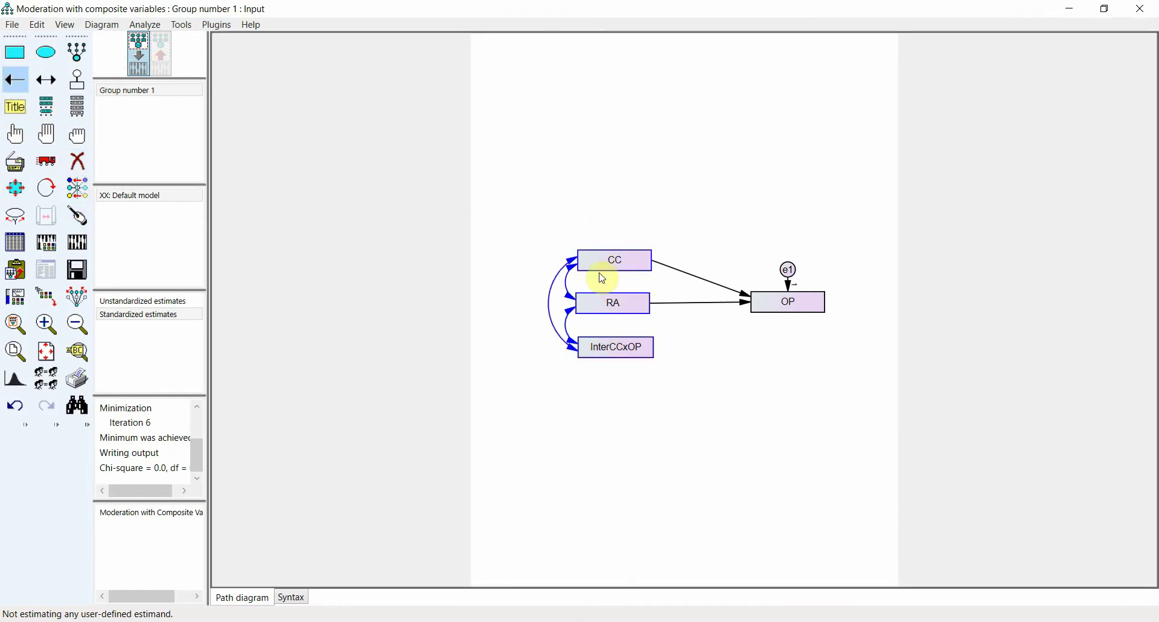
{"action": "mouse_move", "coordinate": [646, 344]}
{"action": "left_mouse_down"}
{"action": "mouse_move", "coordinate": [765, 318]}
{"action": "mouse_move", "coordinate": [768, 305]}
{"action": "left_mouse_up"}
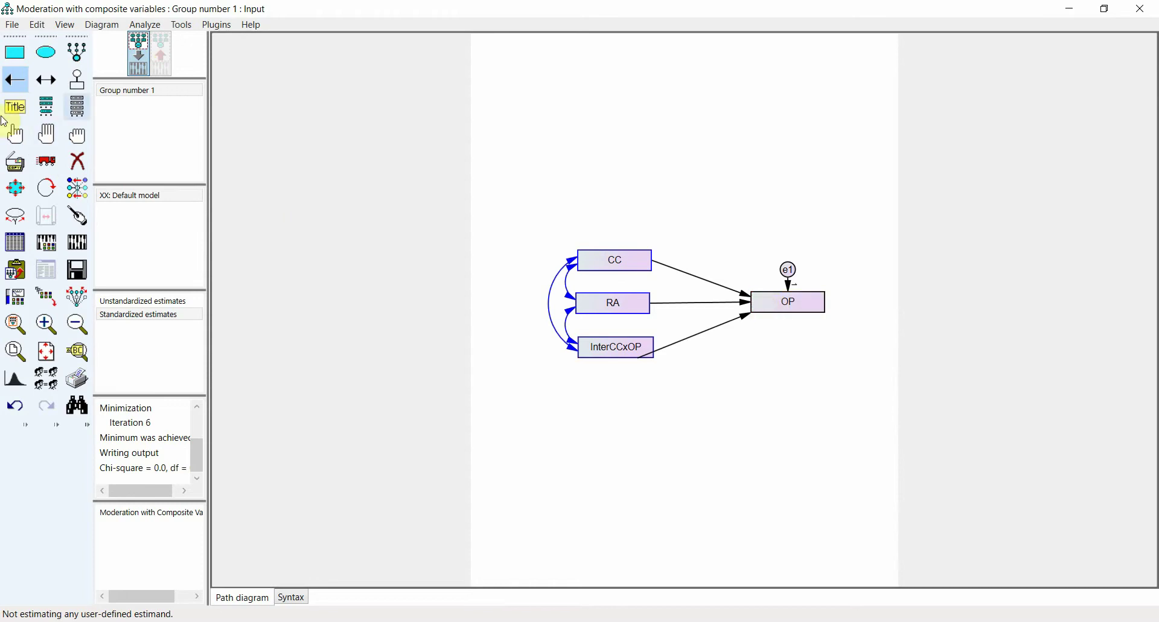
{"action": "left_click", "coordinate": [76, 241]}
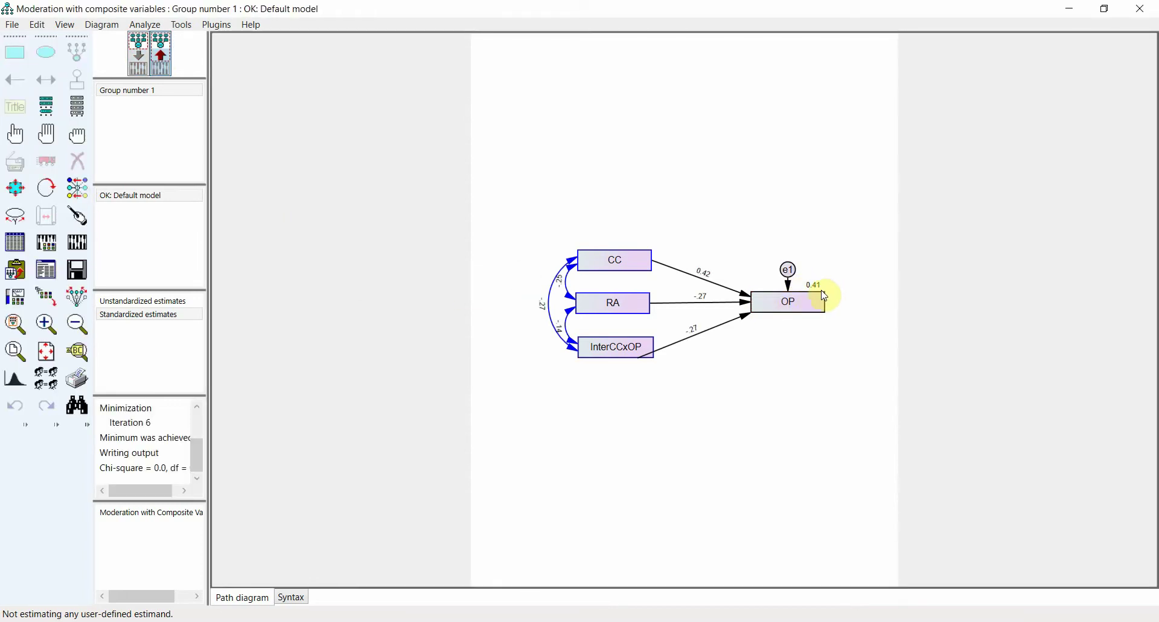
{"action": "left_click", "coordinate": [78, 136]}
{"action": "left_click", "coordinate": [148, 72]}
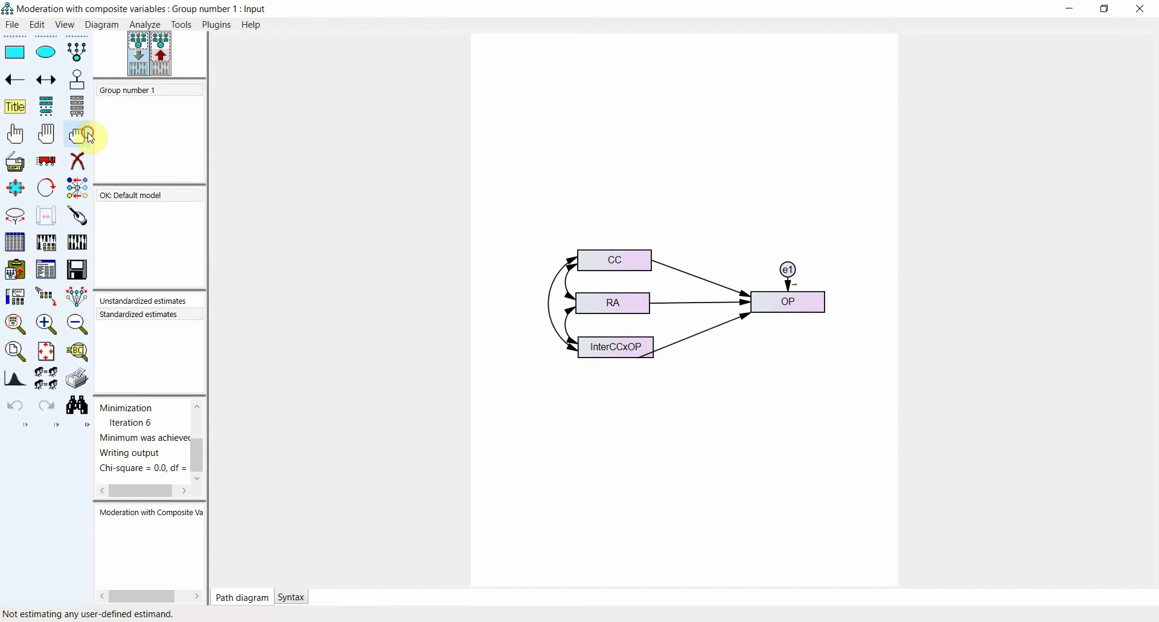
{"action": "key", "text": "alt+Tab"}
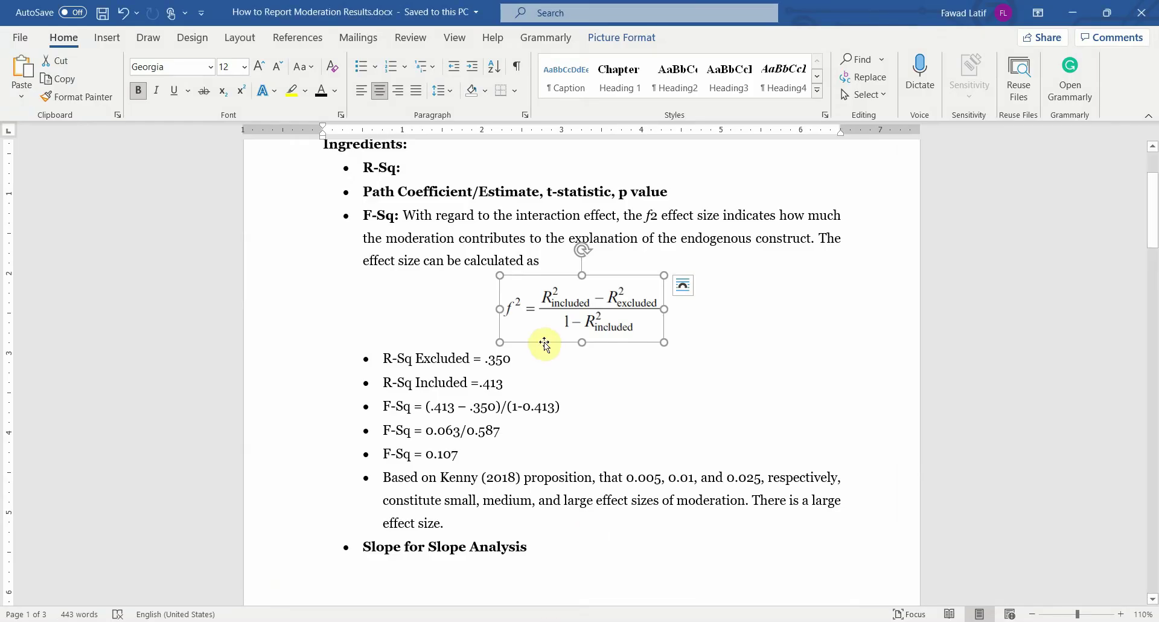
- Walk through the f² calculation: R-Sq excluded .350, included .413, difference 0.063, result 0.107
{"action": "left_click_drag", "start_coordinate": [391, 351], "coordinate": [510, 358]}
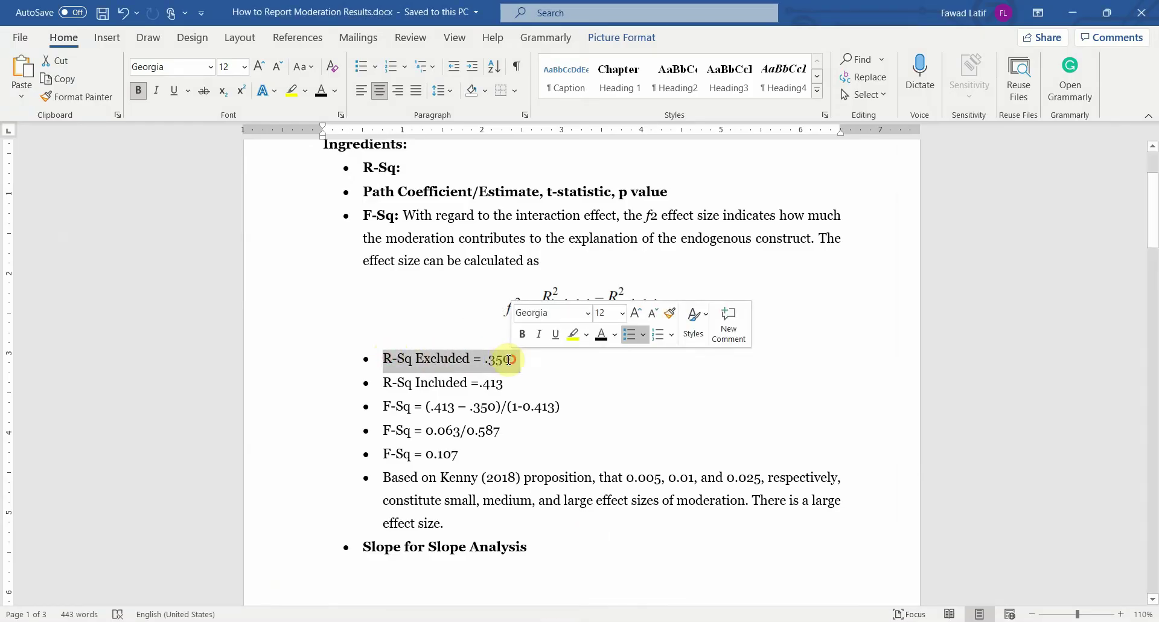
{"action": "left_click_drag", "start_coordinate": [386, 382], "coordinate": [508, 382]}
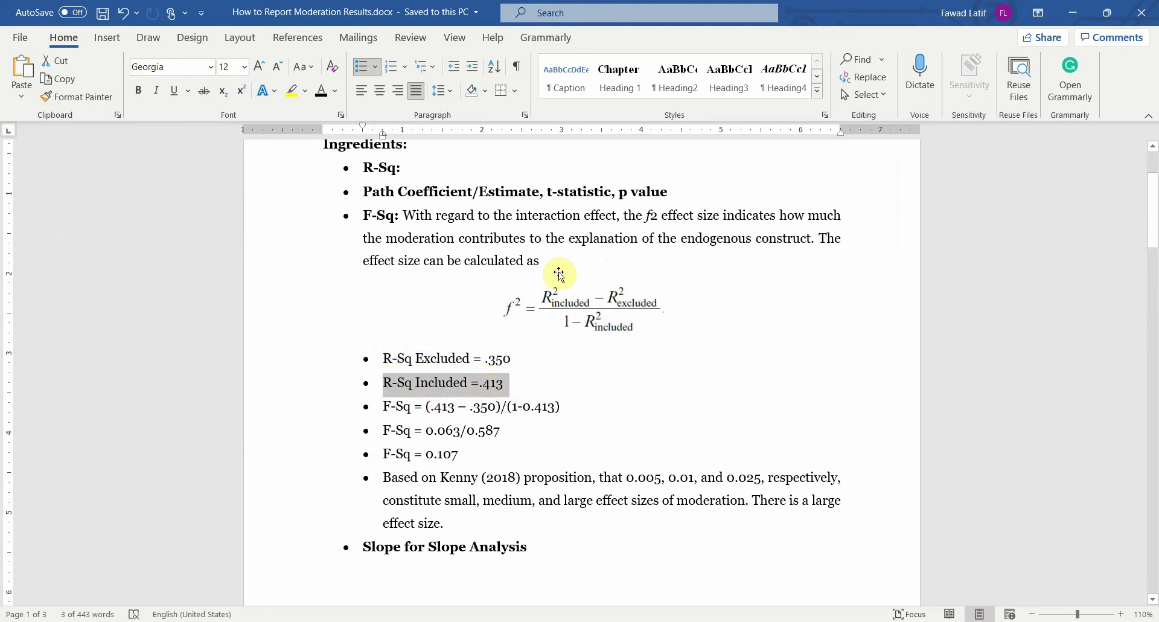
{"action": "double_click", "coordinate": [428, 454]}
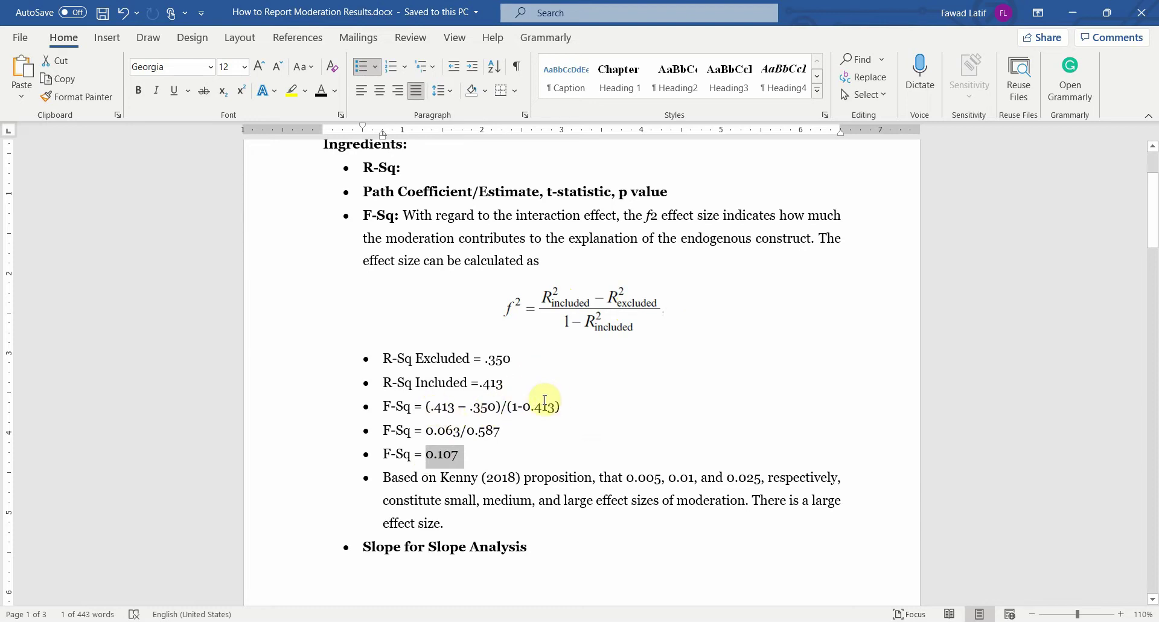
{"action": "left_click_drag", "start_coordinate": [523, 405], "coordinate": [554, 406]}
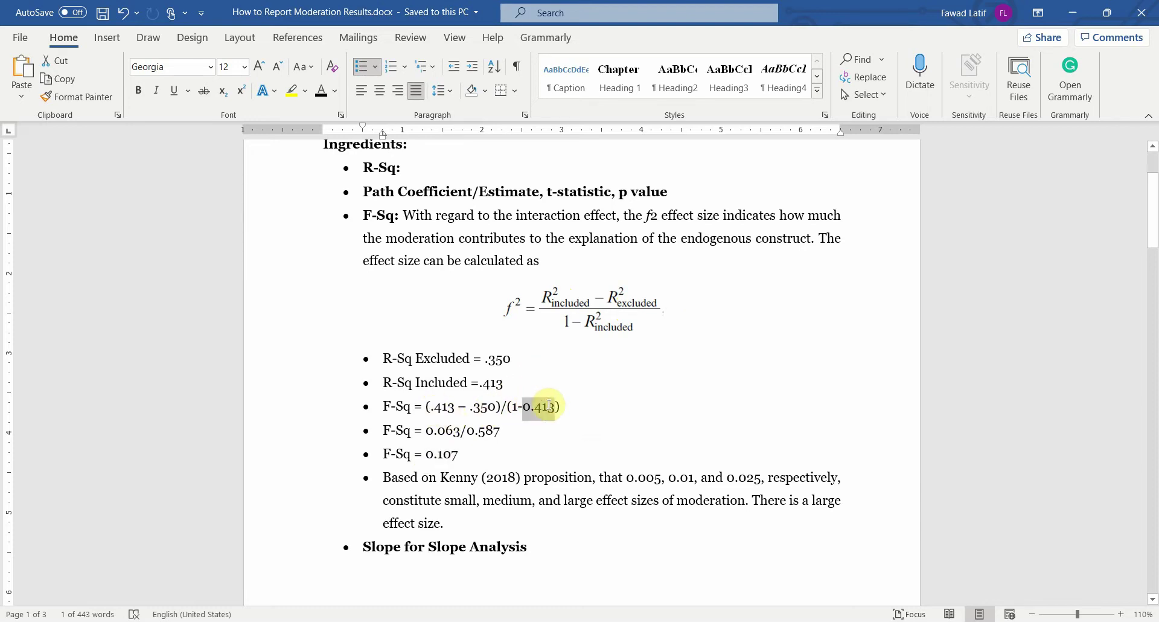
{"action": "double_click", "coordinate": [438, 406]}
{"action": "left_click_drag", "start_coordinate": [457, 406], "coordinate": [492, 406]}
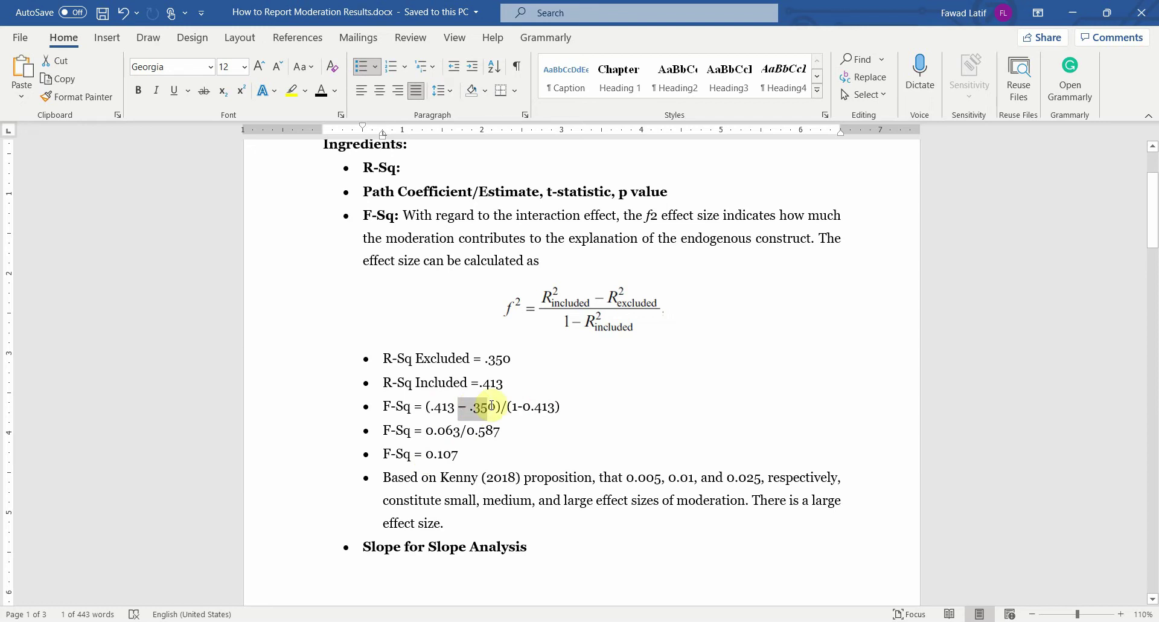
{"action": "left_click_drag", "start_coordinate": [425, 430], "coordinate": [493, 428]}
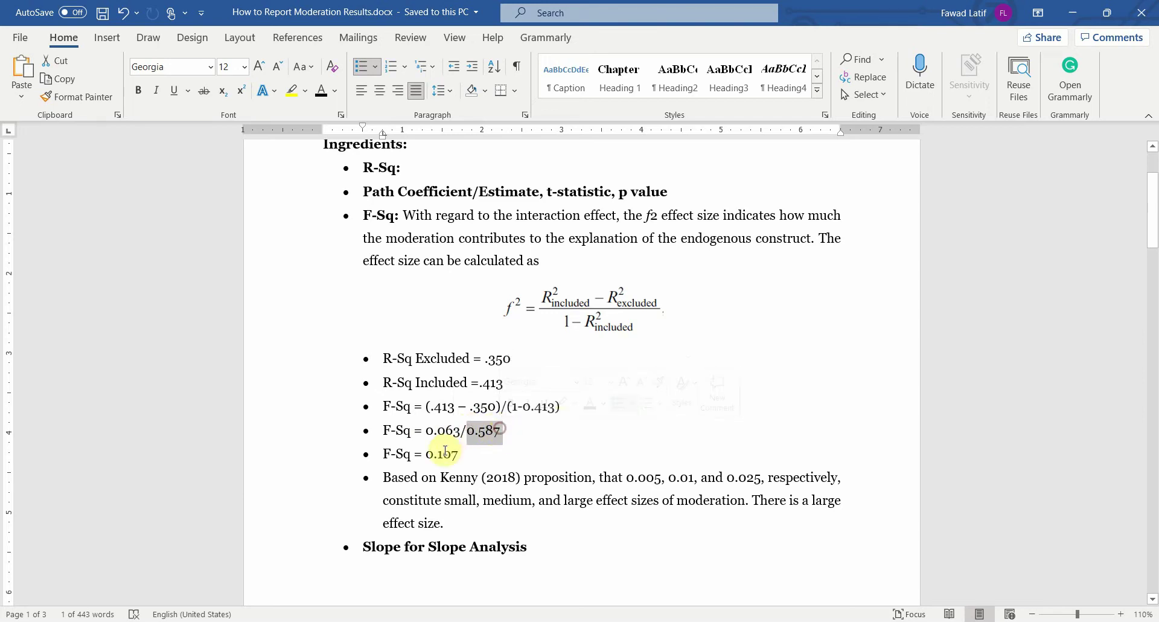
{"action": "left_click_drag", "start_coordinate": [426, 454], "coordinate": [456, 453]}
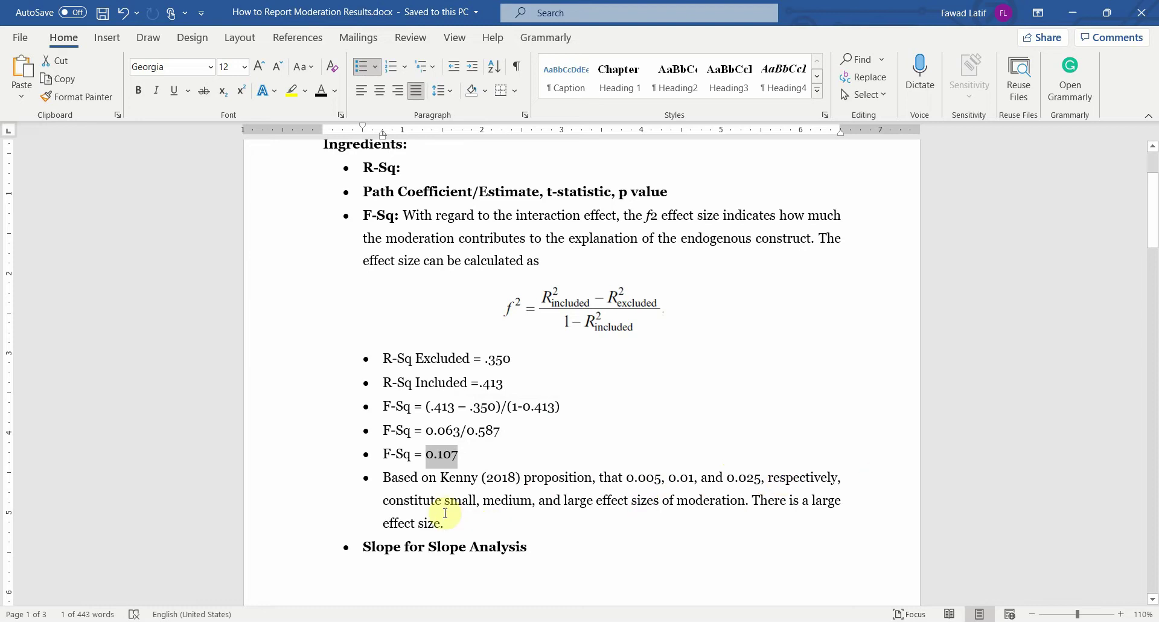
- Insert a comma after 'small' in the Kenny (2018) sentence
{"action": "left_click", "coordinate": [476, 500]}
{"action": "type", "text": ","}
{"action": "key", "text": "alt+Tab"}
- Show the Bootstrapping (Run No. 1) f Square table with Mod_RA -> OP at 0.024, widening the label column
{"action": "left_click", "coordinate": [376, 101]}
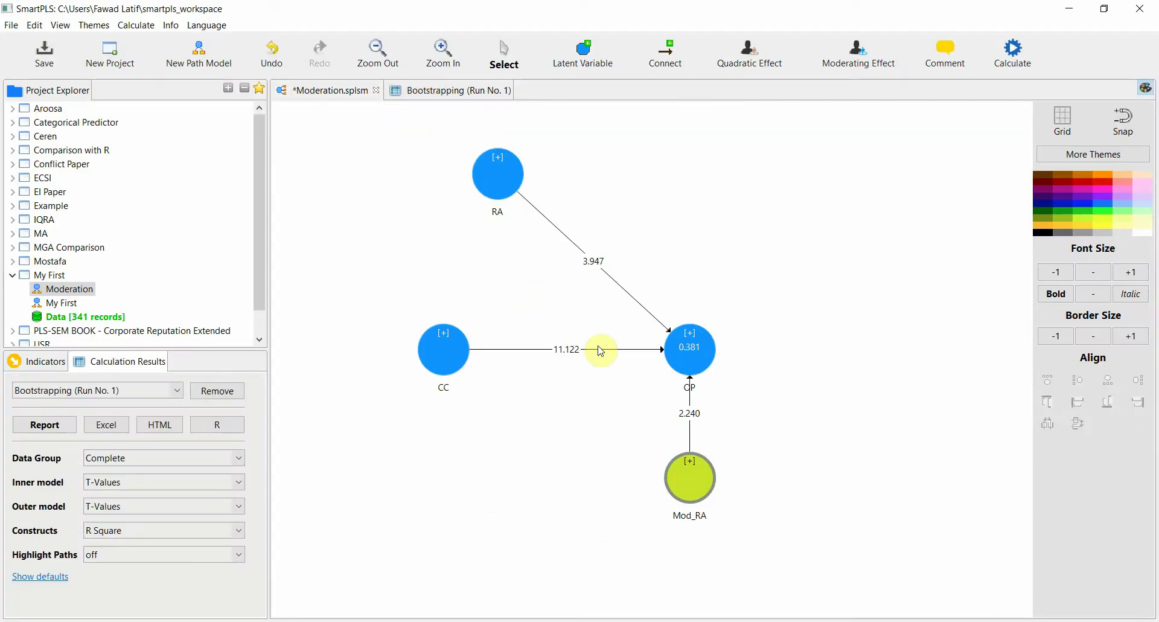
{"action": "left_click", "coordinate": [450, 94]}
{"action": "left_click", "coordinate": [396, 521]}
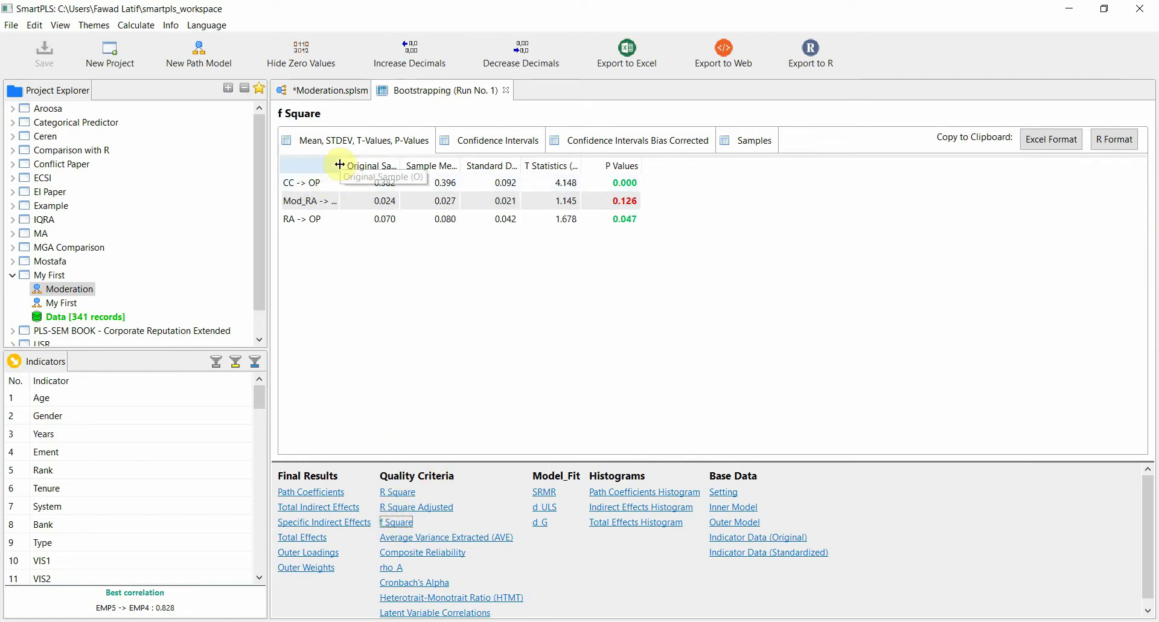
{"action": "left_click_drag", "start_coordinate": [339, 164], "coordinate": [405, 163]}
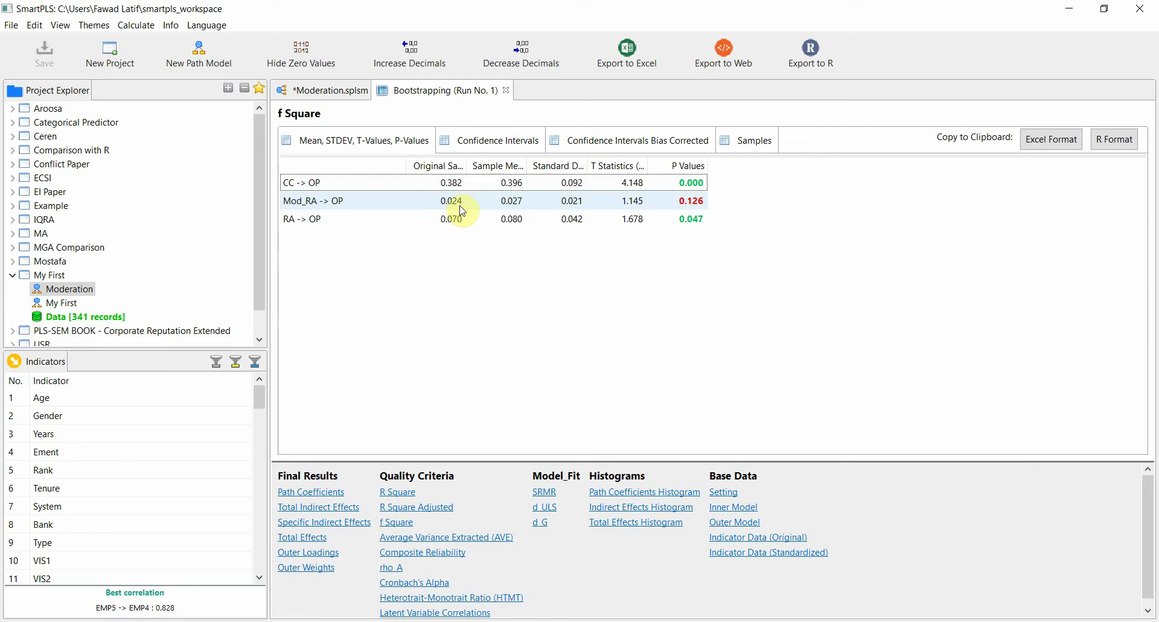
{"action": "left_click", "coordinate": [507, 619]}
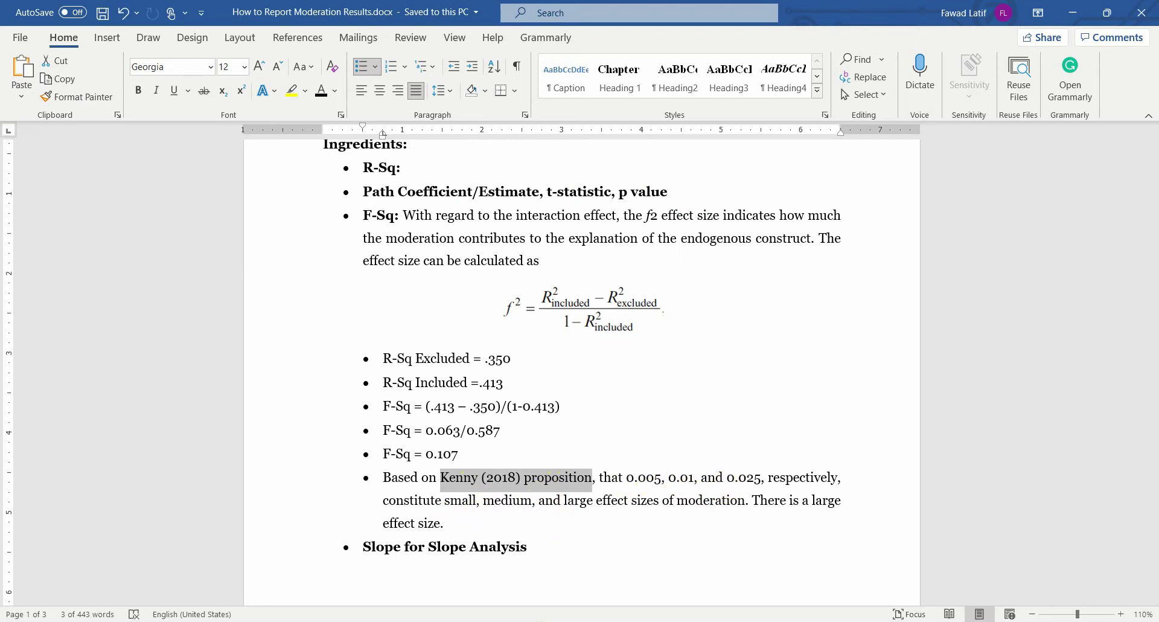
- Scroll to the Moderation Analysis section and highlight its heading and the H1 hypothesis statement
{"action": "left_click", "coordinate": [570, 618]}
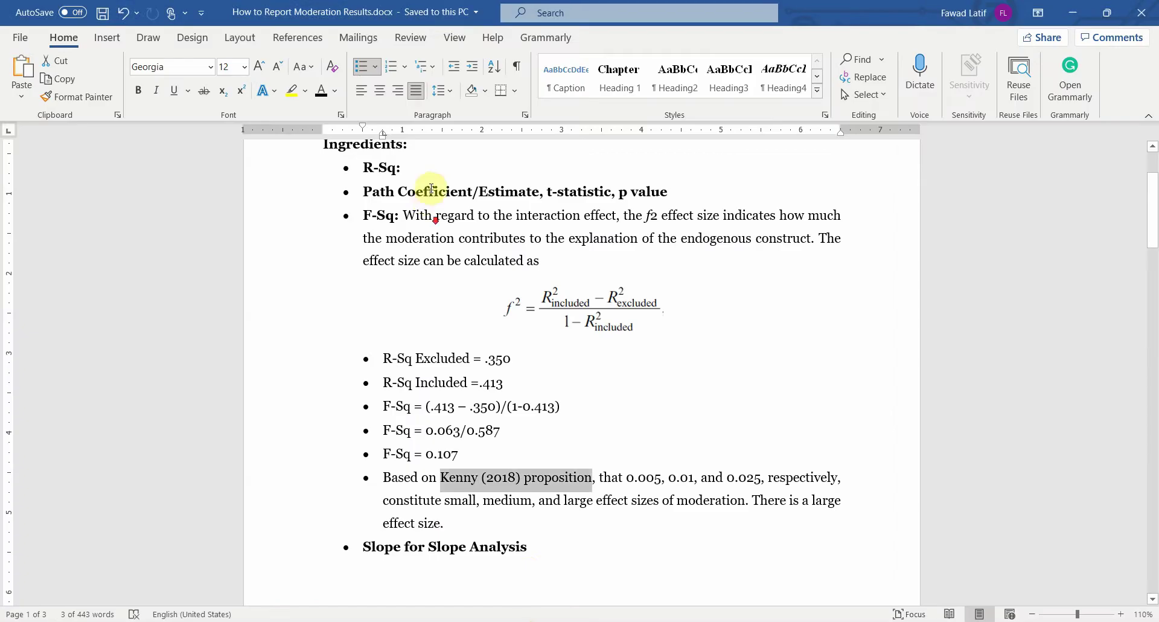
{"action": "scroll", "coordinate": [429, 225], "scroll_direction": "down", "scroll_amount": 10}
{"action": "scroll", "coordinate": [429, 225], "scroll_direction": "down", "scroll_amount": 4}
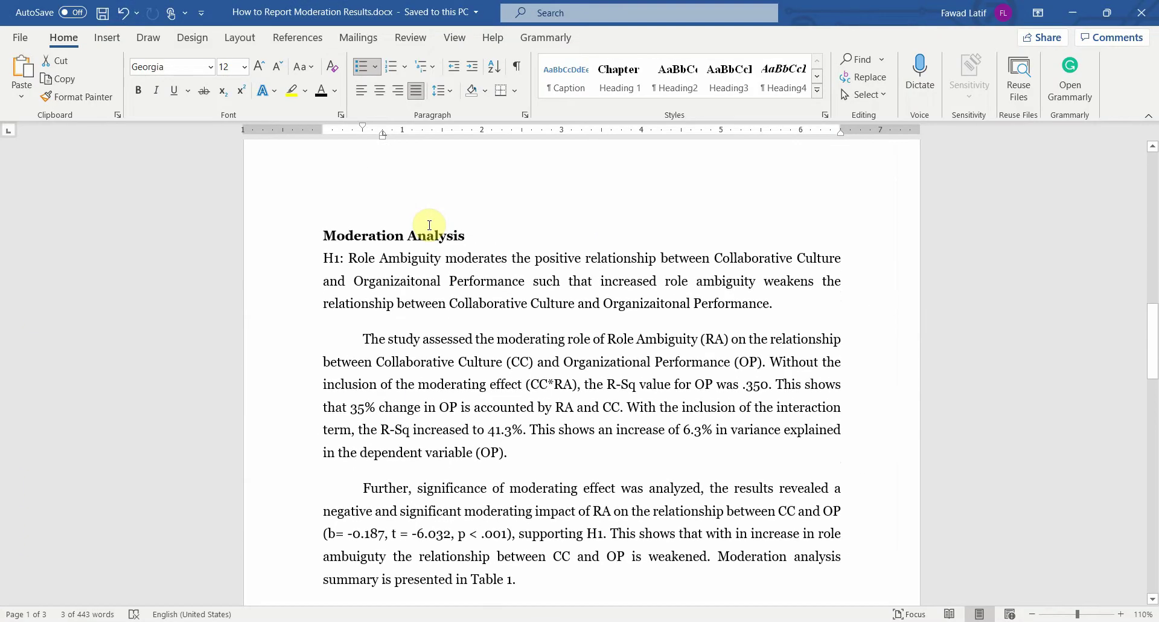
{"action": "scroll", "coordinate": [367, 228], "scroll_direction": "down", "scroll_amount": 1}
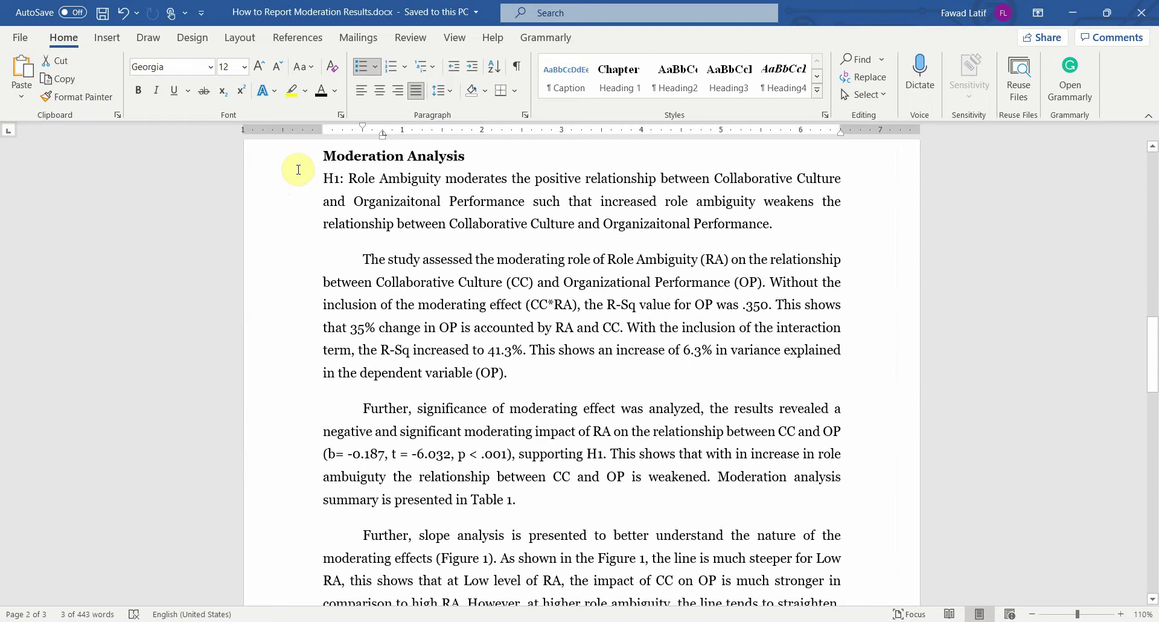
{"action": "left_click_drag", "start_coordinate": [322, 157], "coordinate": [473, 160]}
{"action": "left_click", "coordinate": [473, 160]}
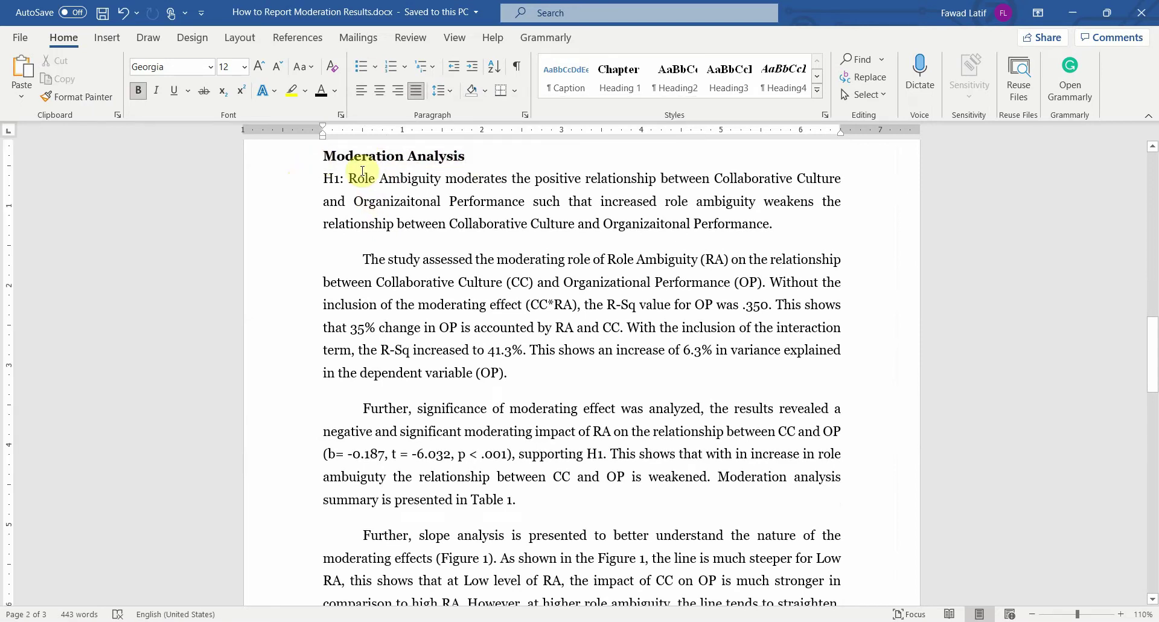
{"action": "left_click_drag", "start_coordinate": [327, 179], "coordinate": [365, 183]}
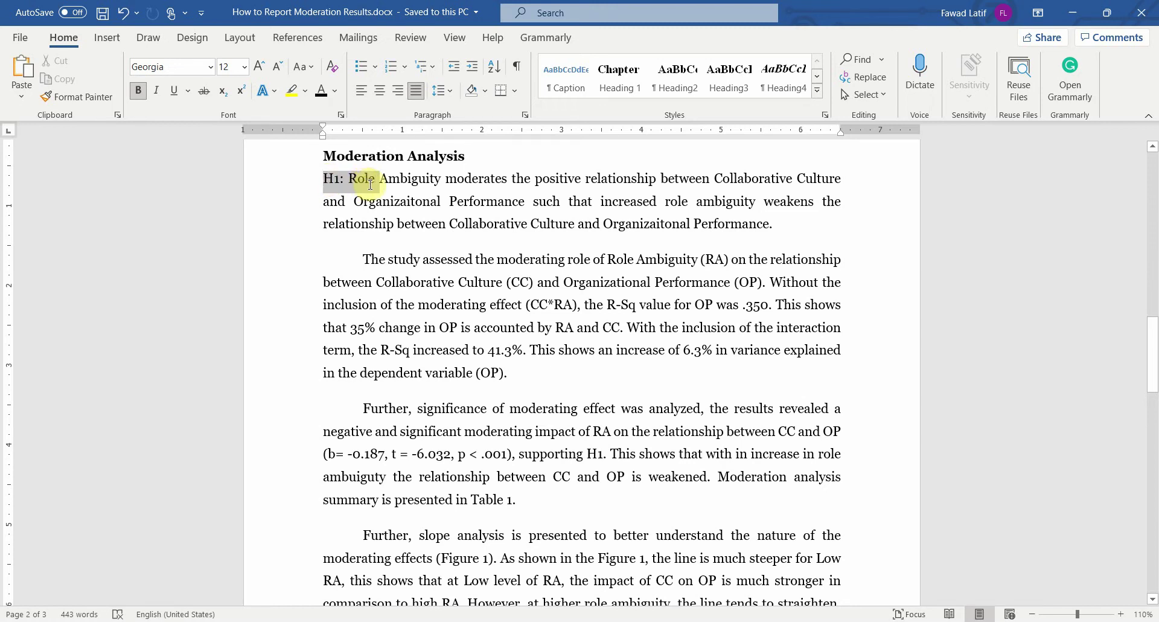
{"action": "left_click", "coordinate": [341, 181]}
{"action": "left_click_drag", "start_coordinate": [349, 179], "coordinate": [494, 202]}
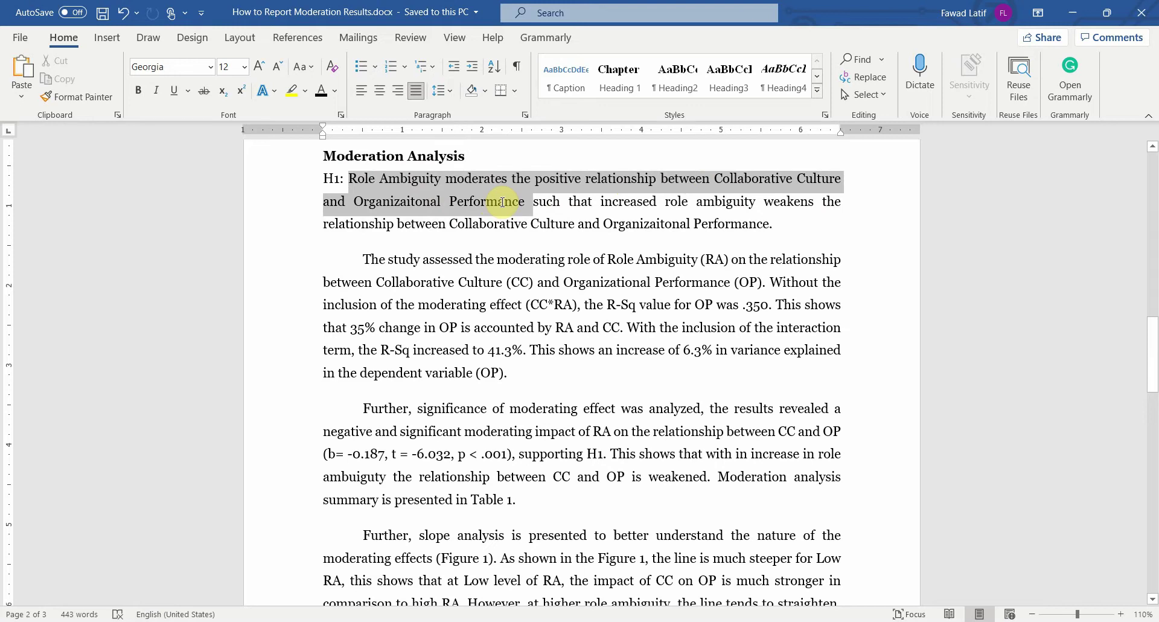
{"action": "left_click_drag", "start_coordinate": [509, 202], "coordinate": [752, 223]}
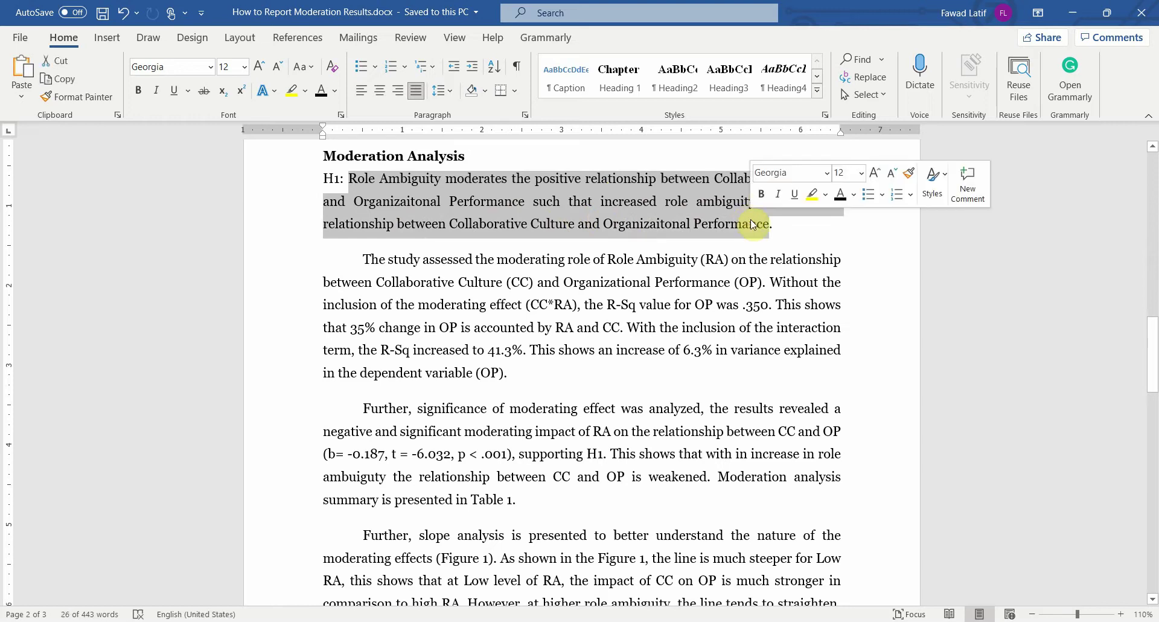
{"action": "left_click", "coordinate": [593, 224]}
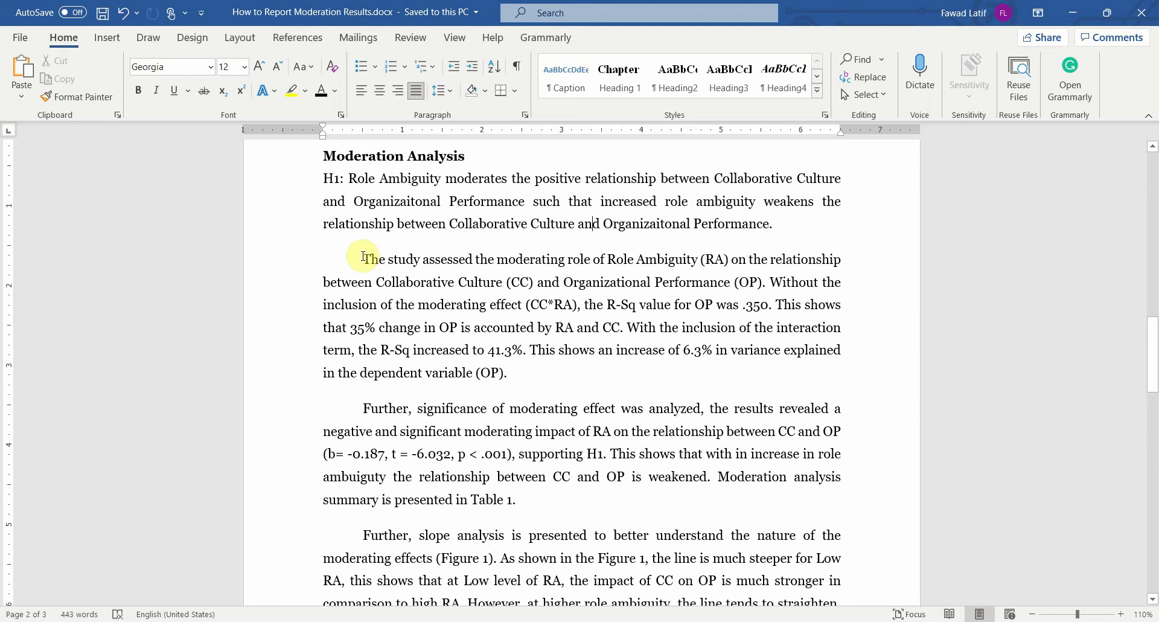
- Highlight the moderating-role sentence, Organizational Performance, the .350 R-Sq value and the RA and CC predictors
{"action": "left_click_drag", "start_coordinate": [366, 259], "coordinate": [762, 277]}
{"action": "left_click", "coordinate": [607, 304]}
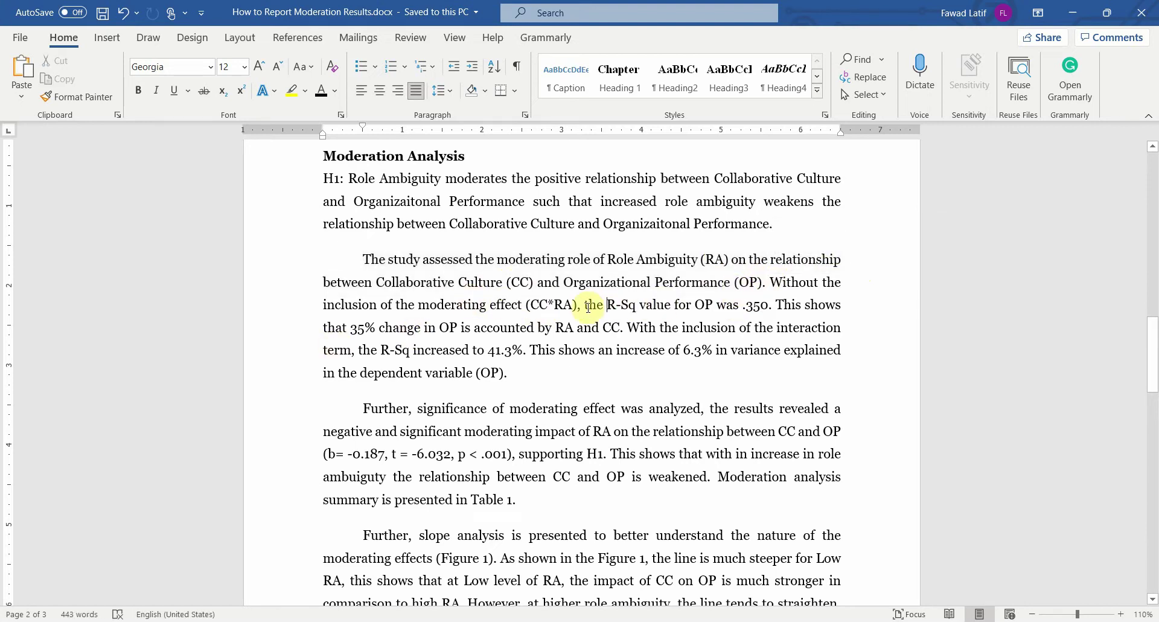
{"action": "left_click_drag", "start_coordinate": [563, 282], "coordinate": [732, 282]}
{"action": "left_click", "coordinate": [752, 305]}
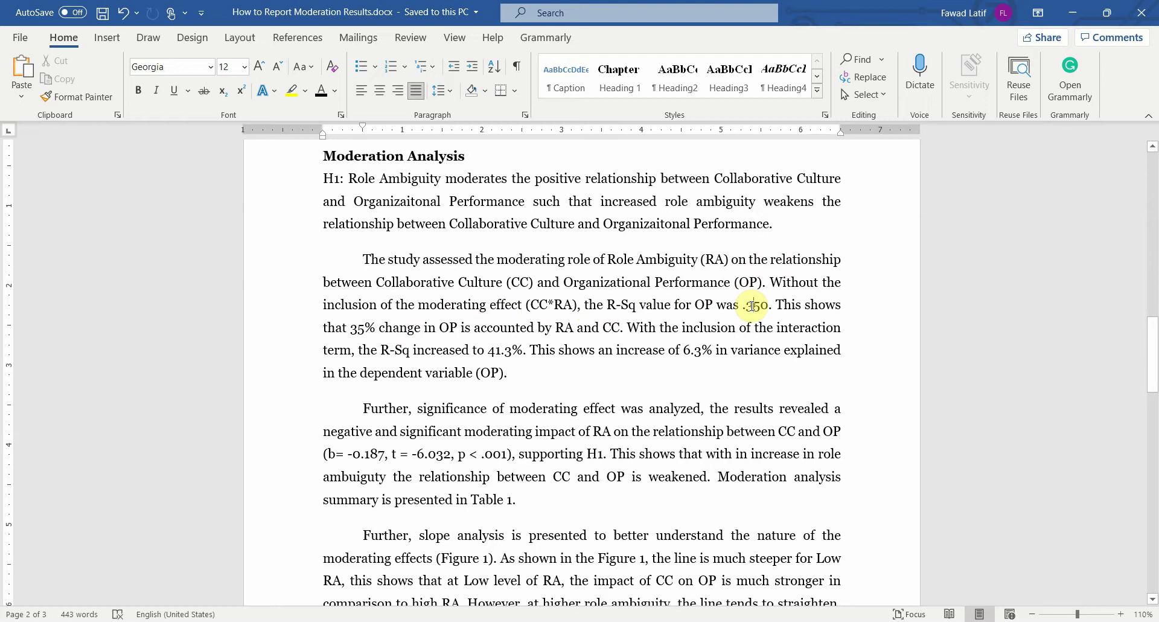
{"action": "scroll", "coordinate": [752, 306], "scroll_direction": "up", "scroll_amount": 10}
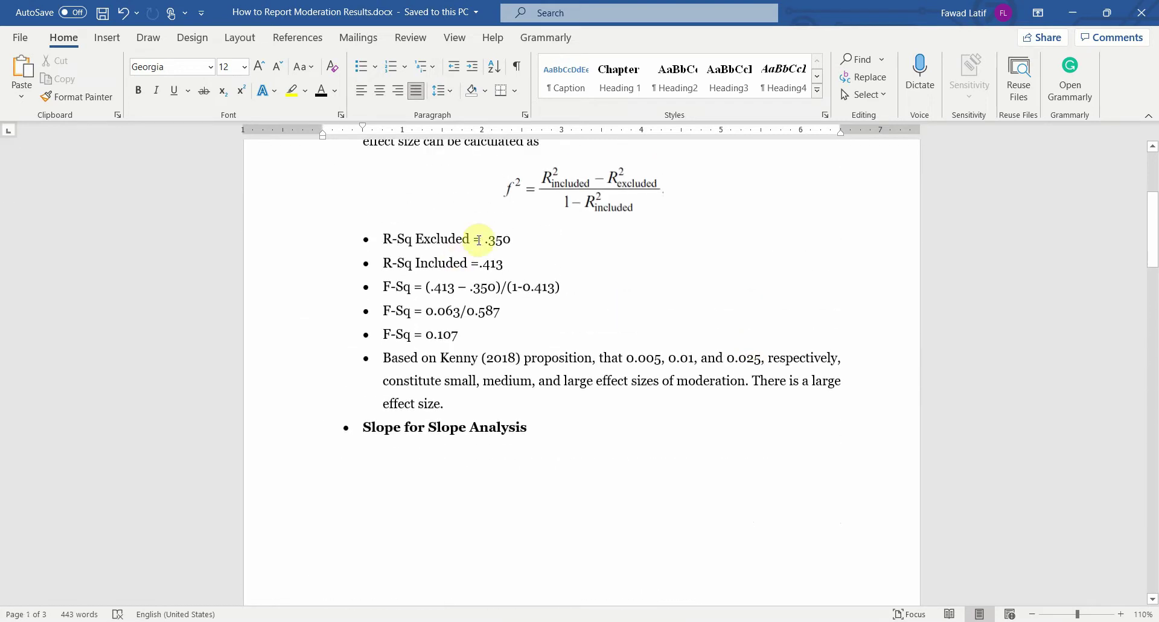
{"action": "scroll", "coordinate": [556, 334], "scroll_direction": "down", "scroll_amount": 10}
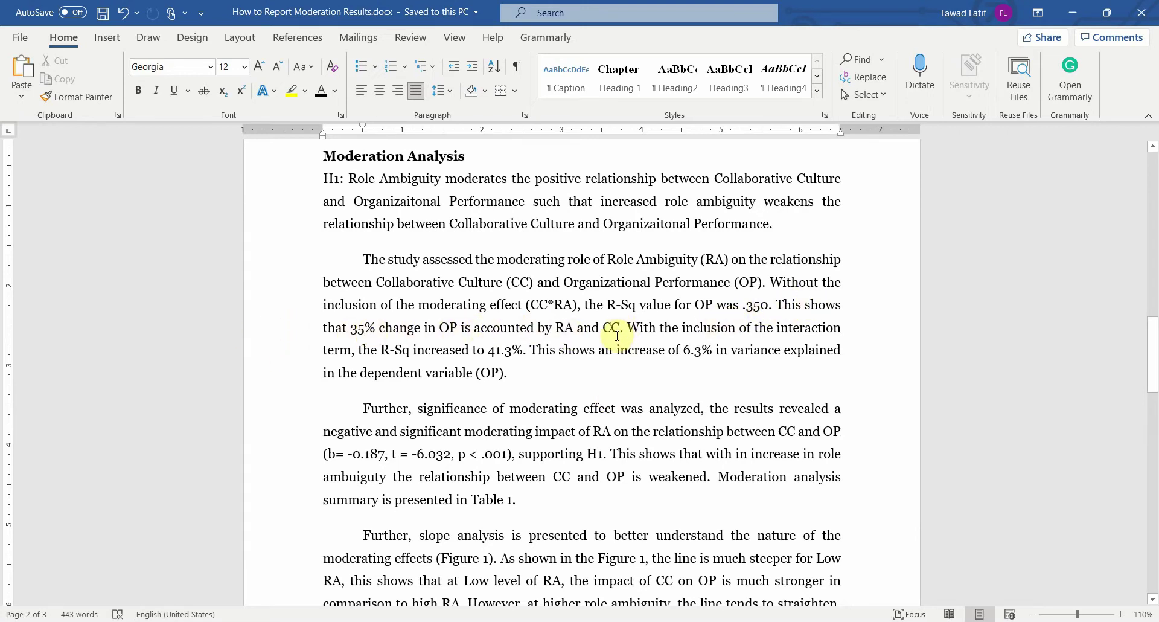
{"action": "left_click_drag", "start_coordinate": [620, 328], "coordinate": [555, 329]}
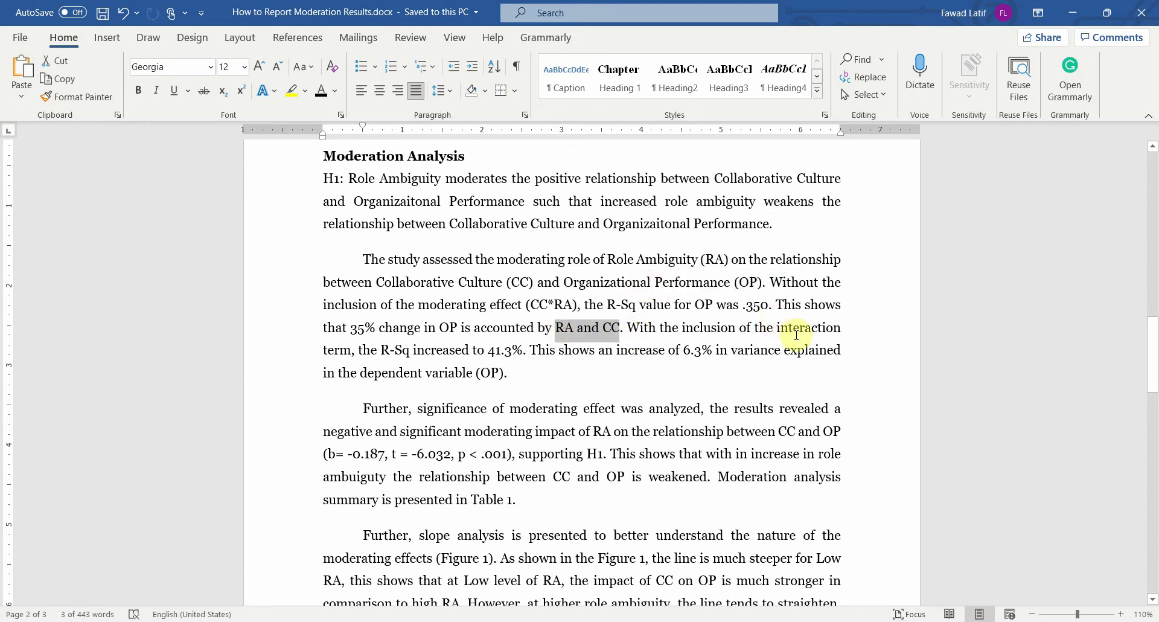
{"action": "left_click", "coordinate": [477, 350]}
{"action": "scroll", "coordinate": [514, 279], "scroll_direction": "up", "scroll_amount": 7}
{"action": "scroll", "coordinate": [513, 279], "scroll_direction": "up", "scroll_amount": 3}
{"action": "scroll", "coordinate": [513, 279], "scroll_direction": "down", "scroll_amount": 9}
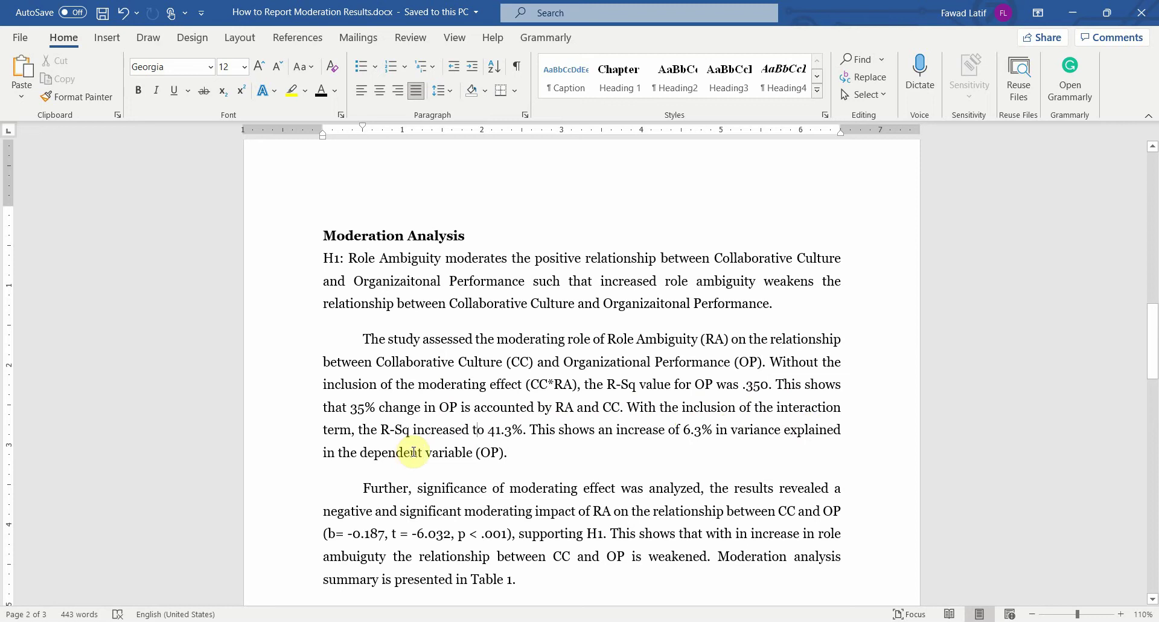
{"action": "left_click", "coordinate": [526, 452]}
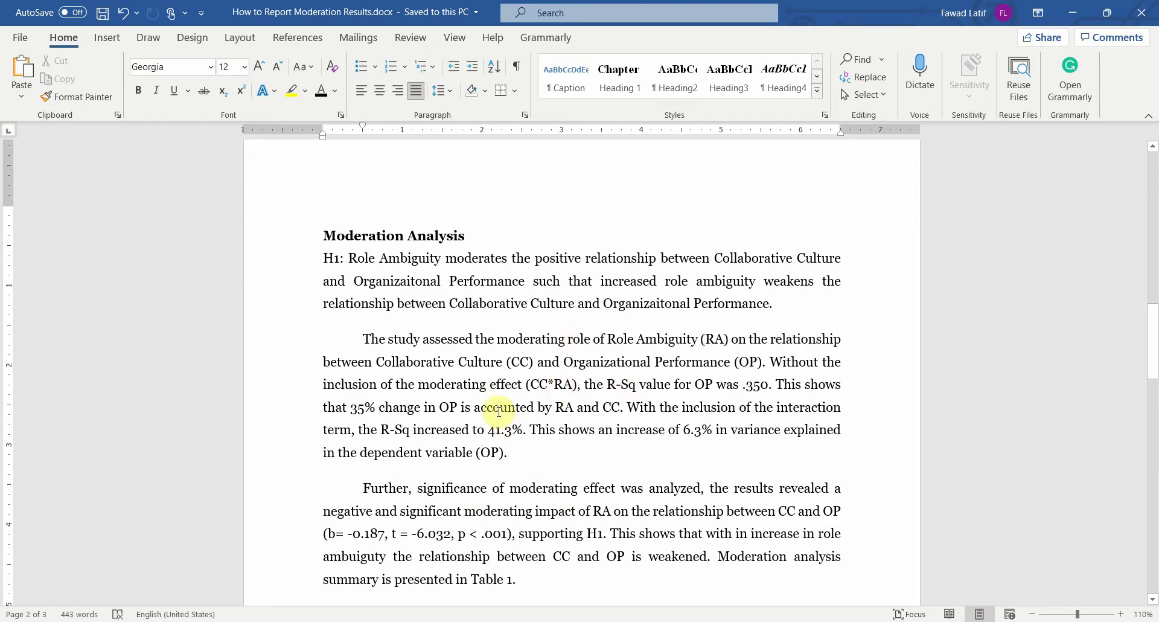
{"action": "left_click", "coordinate": [603, 621]}
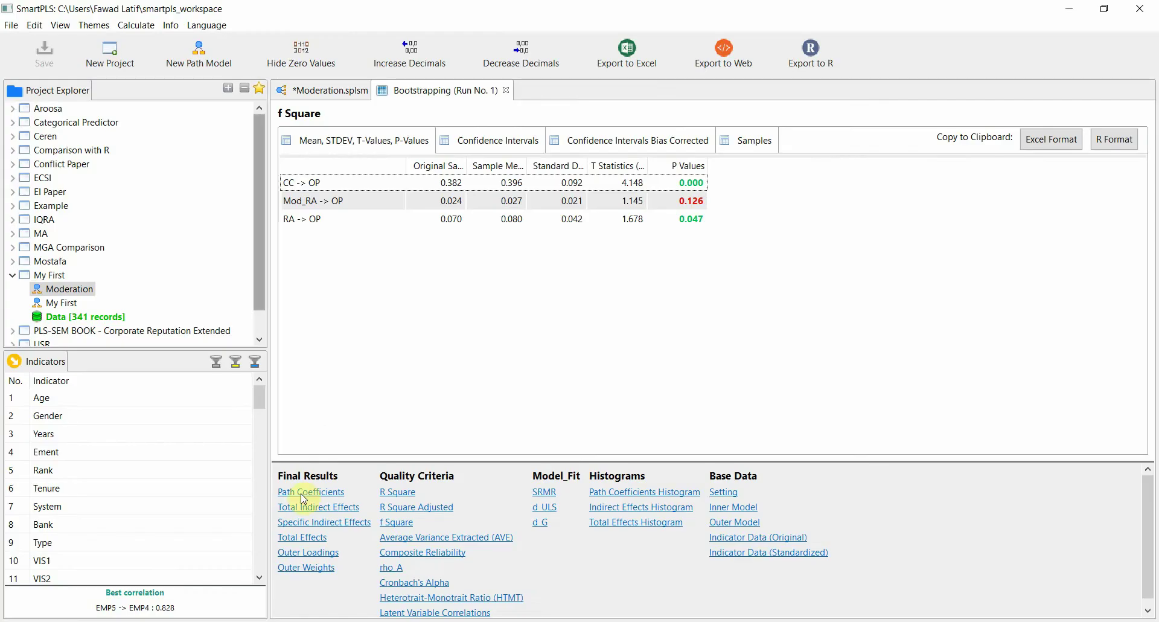
- Delete Mod_RA and run the PLS algorithm, giving OP an R² of 0.366
{"action": "left_click", "coordinate": [328, 97]}
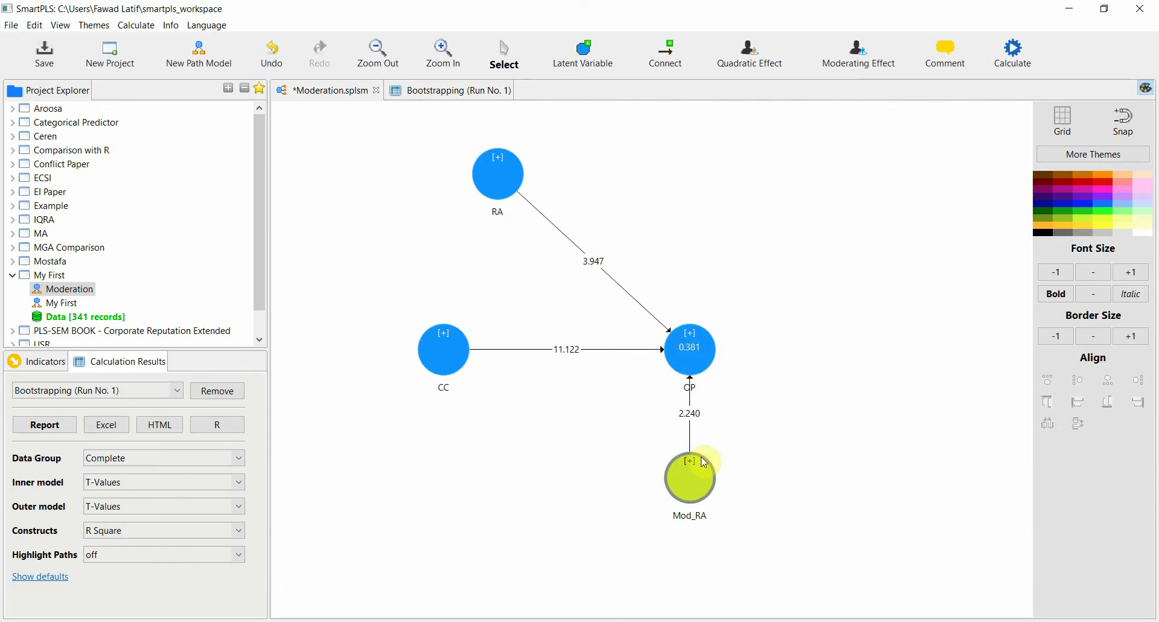
{"action": "left_click", "coordinate": [681, 495]}
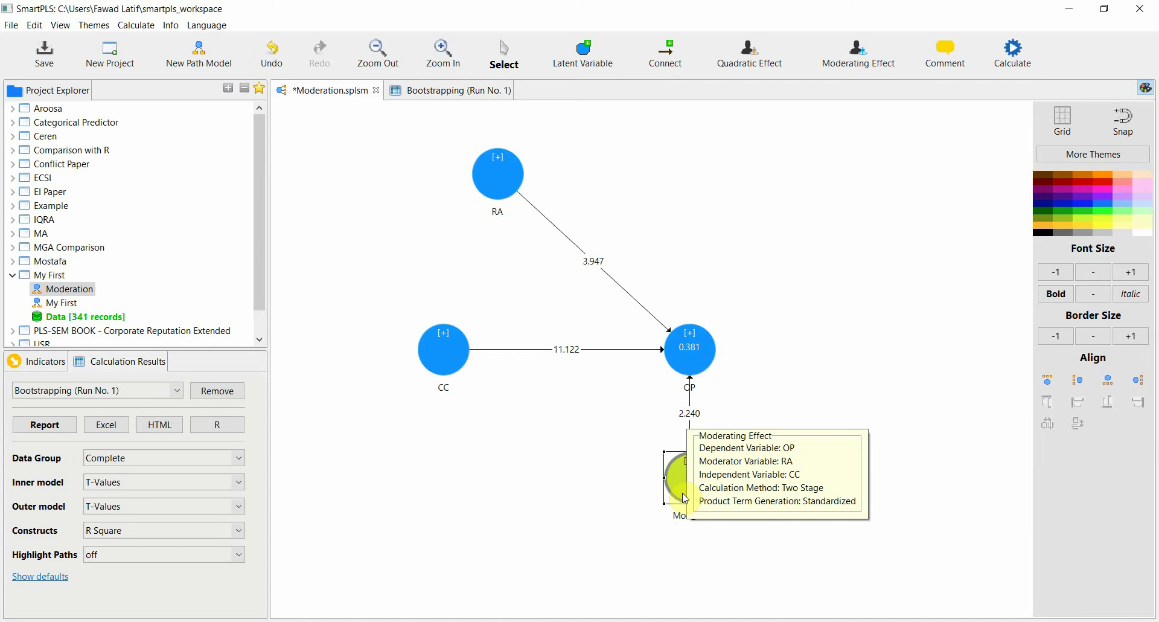
{"action": "key", "text": "Delete"}
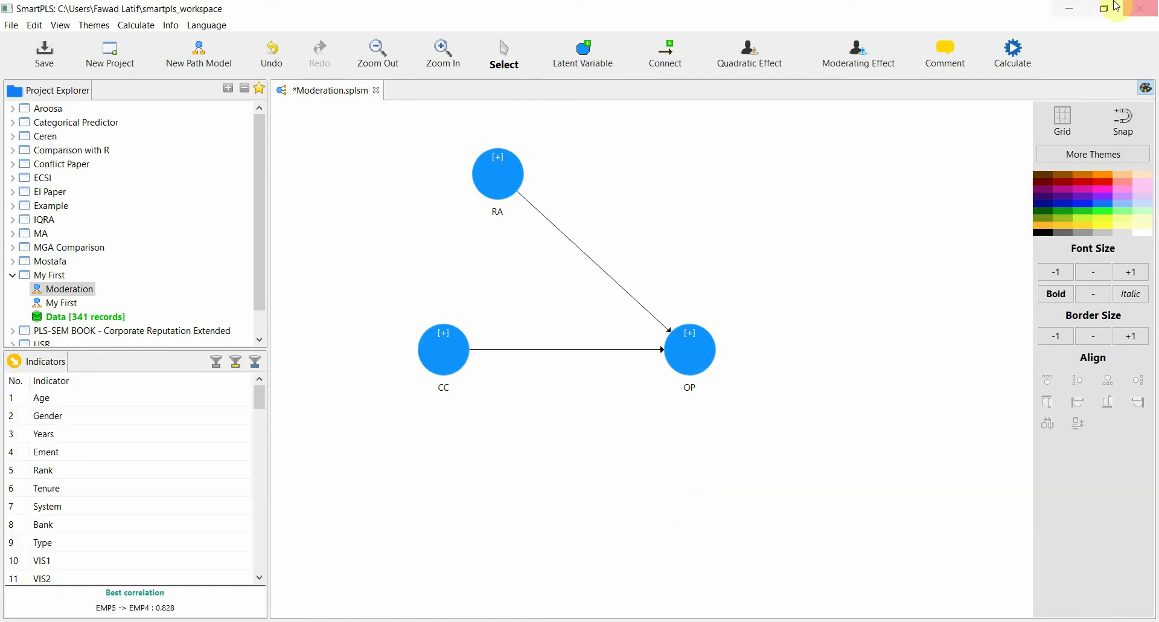
{"action": "left_click", "coordinate": [1014, 53]}
{"action": "left_click", "coordinate": [1017, 69]}
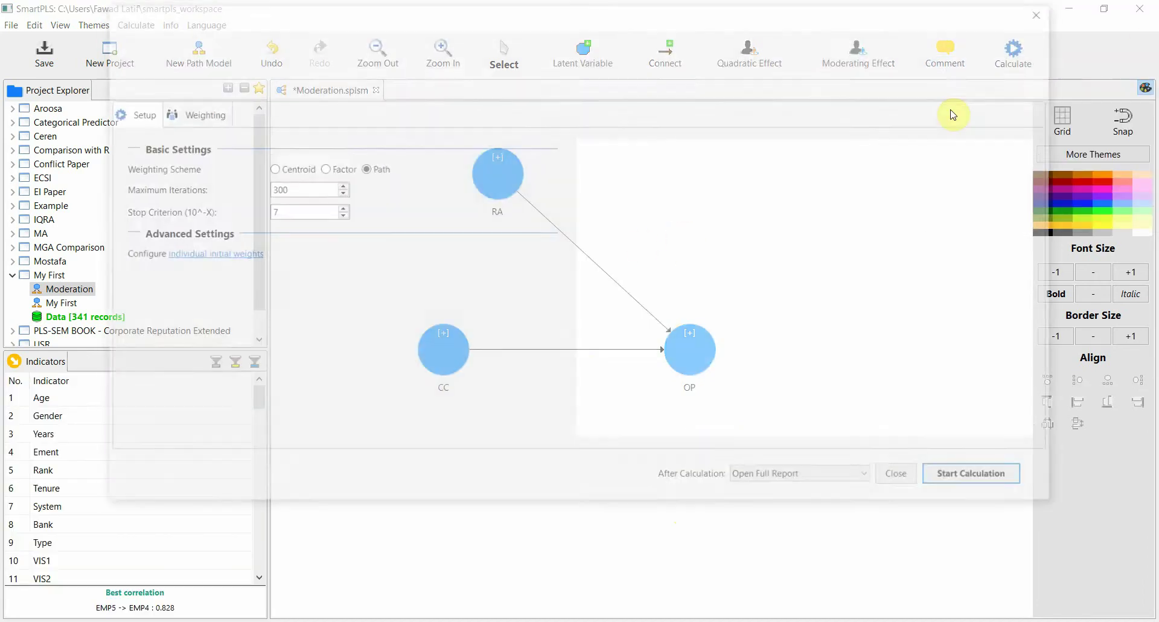
{"action": "left_click", "coordinate": [998, 478]}
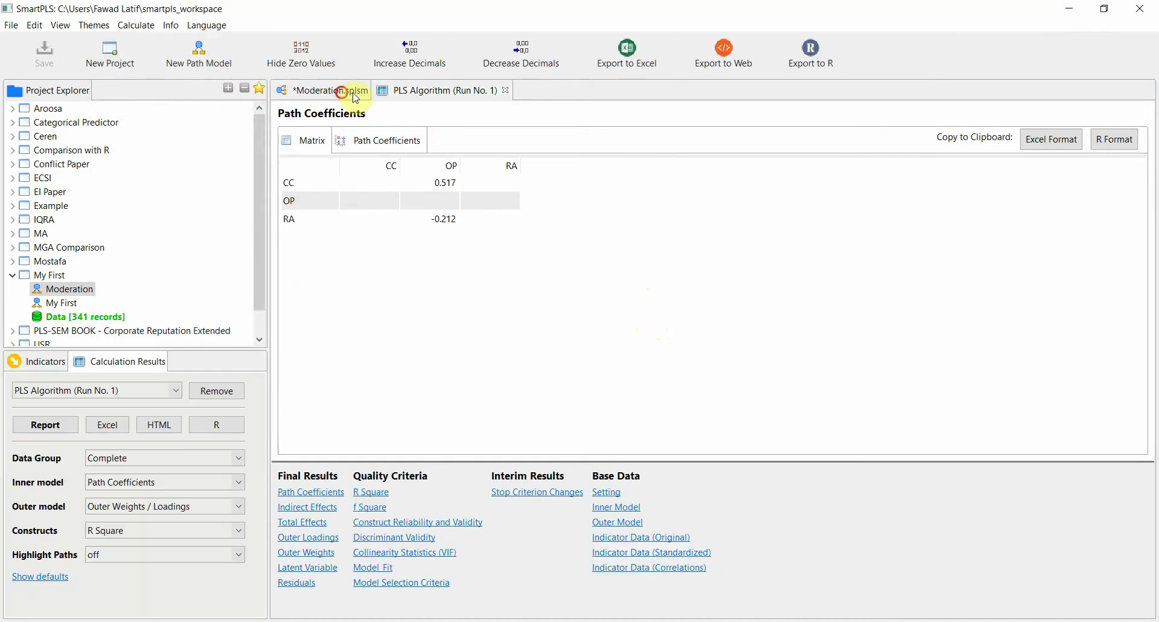
{"action": "left_click", "coordinate": [354, 95]}
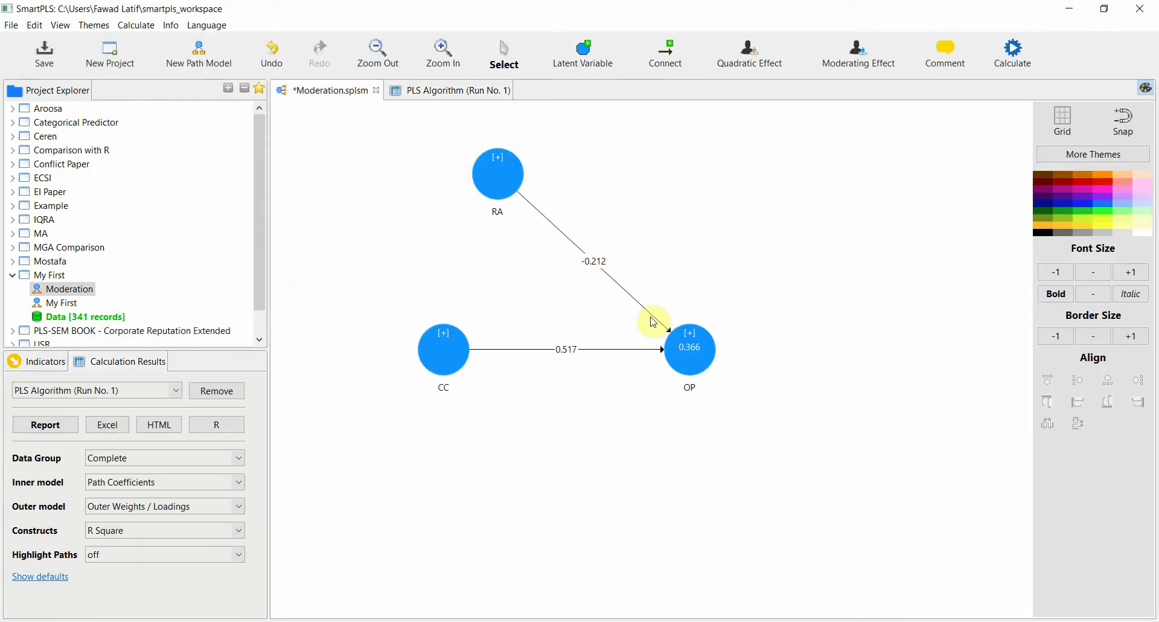
- Restore Mod_RA with undo and start a bootstrapping calculation on the full model
{"action": "mouse_move", "coordinate": [699, 360]}
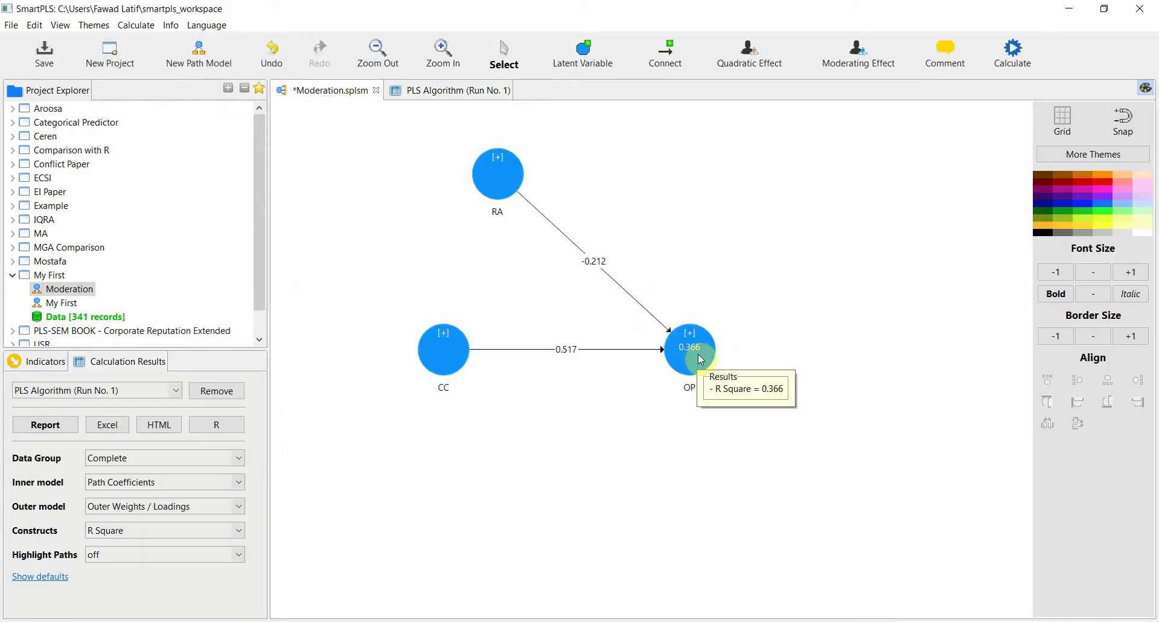
{"action": "key", "text": "ctrl+z"}
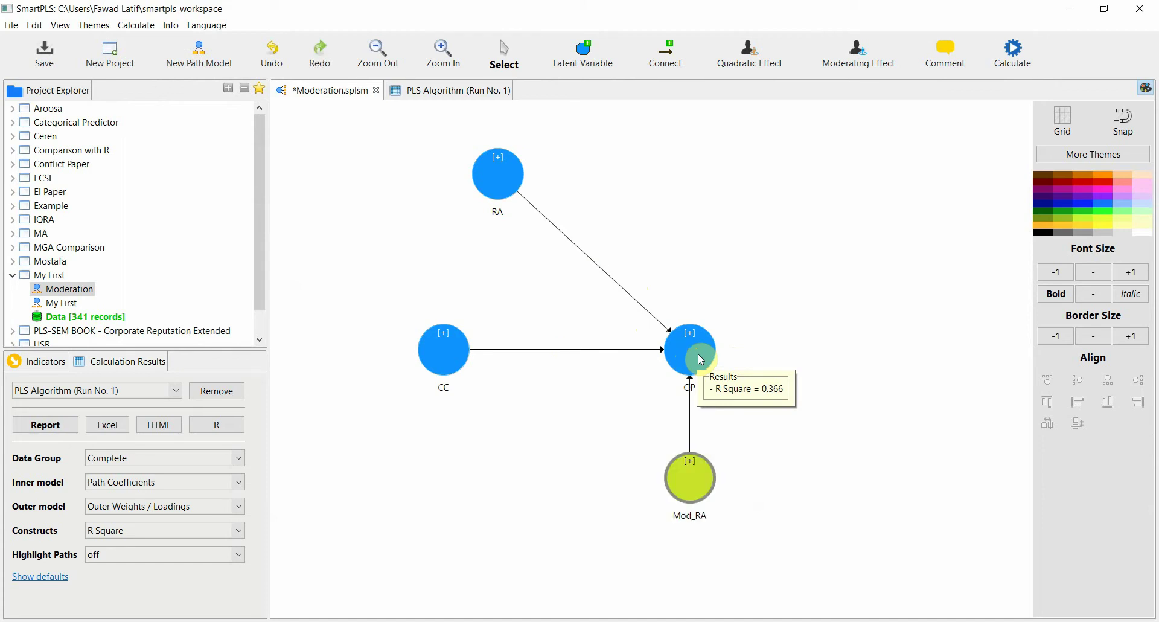
{"action": "left_click", "coordinate": [991, 66]}
{"action": "left_click", "coordinate": [1016, 69]}
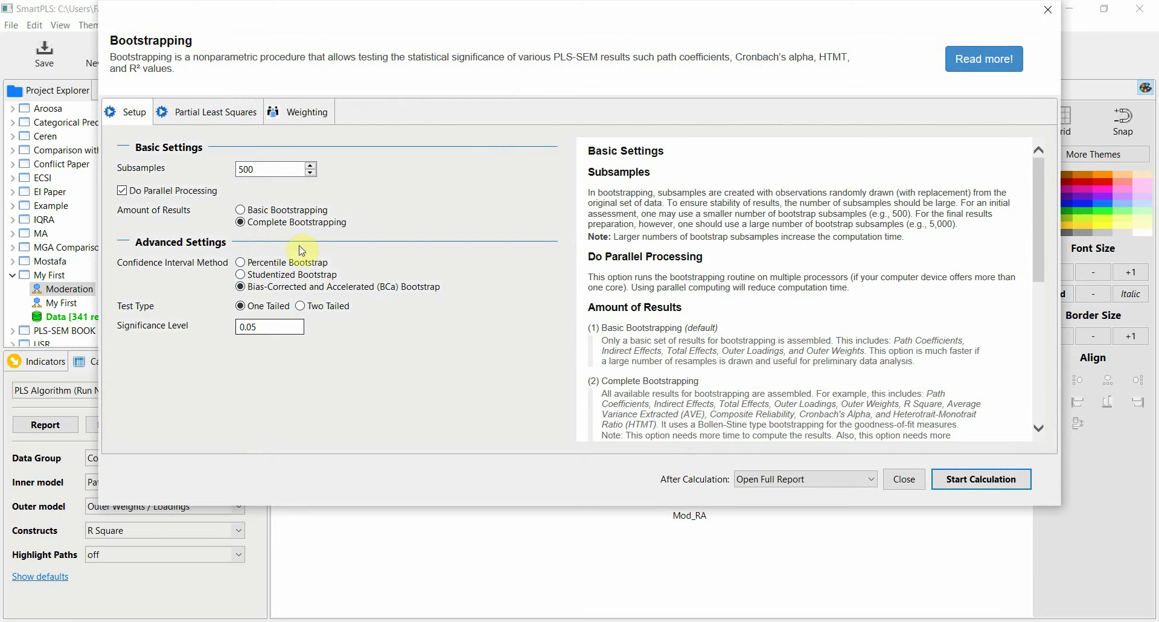
{"action": "left_click", "coordinate": [981, 478]}
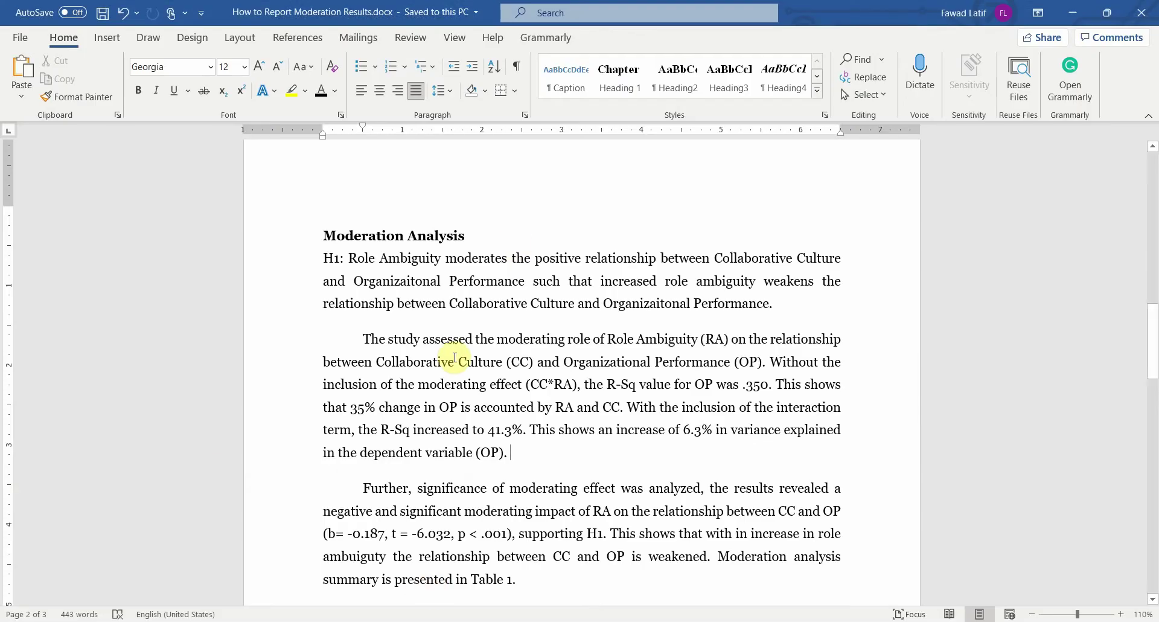
- Highlight the R-Sq change paragraph for discussion
{"action": "left_click_drag", "start_coordinate": [514, 453], "coordinate": [365, 339]}
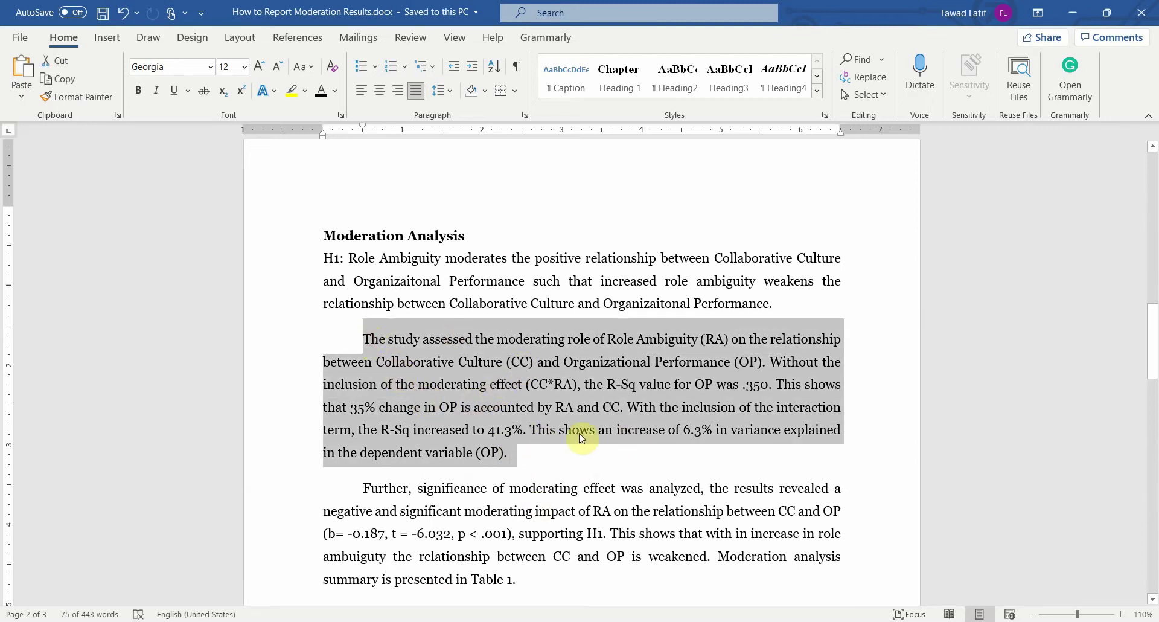
{"action": "scroll", "coordinate": [612, 445], "scroll_direction": "down", "scroll_amount": 3}
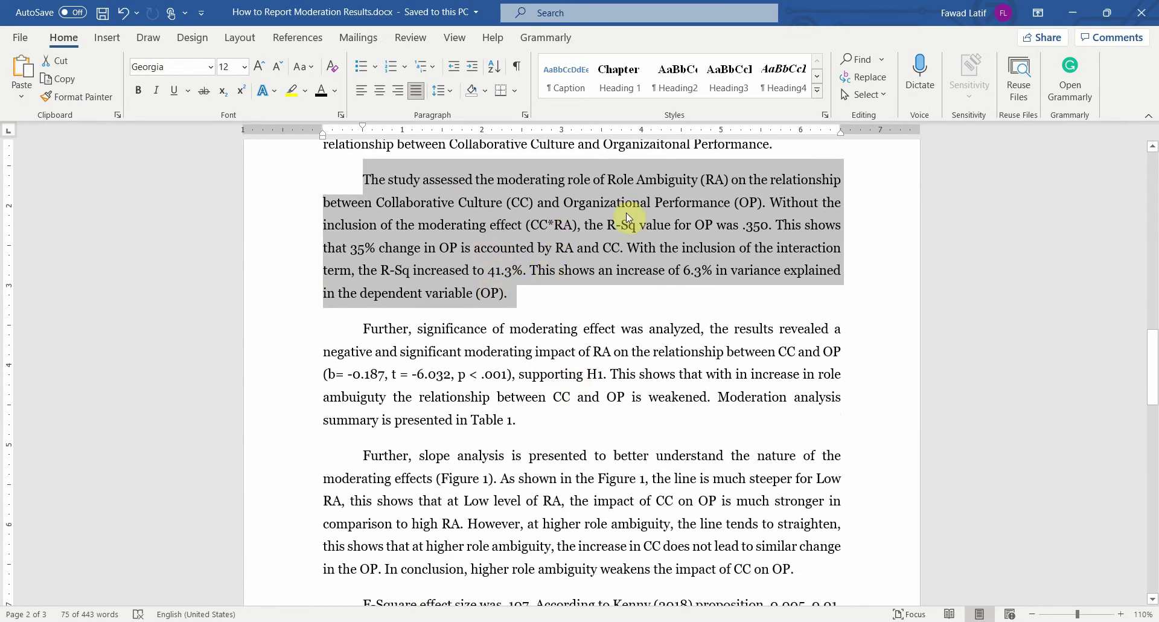
{"action": "scroll", "coordinate": [692, 251], "scroll_direction": "up", "scroll_amount": 2}
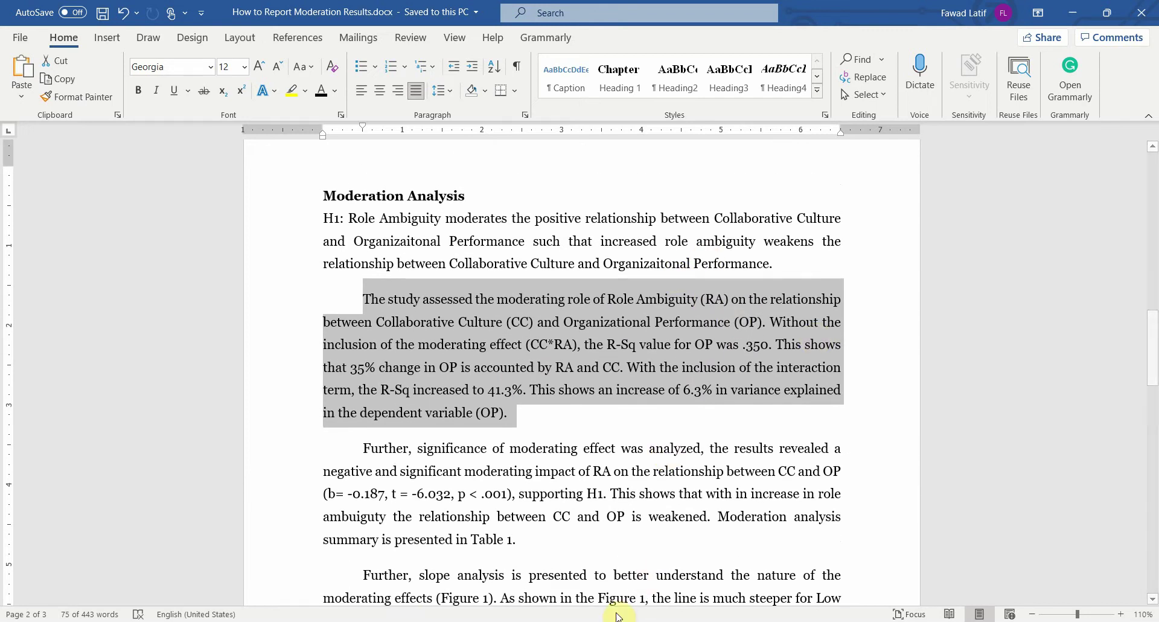
{"action": "left_click", "coordinate": [509, 367]}
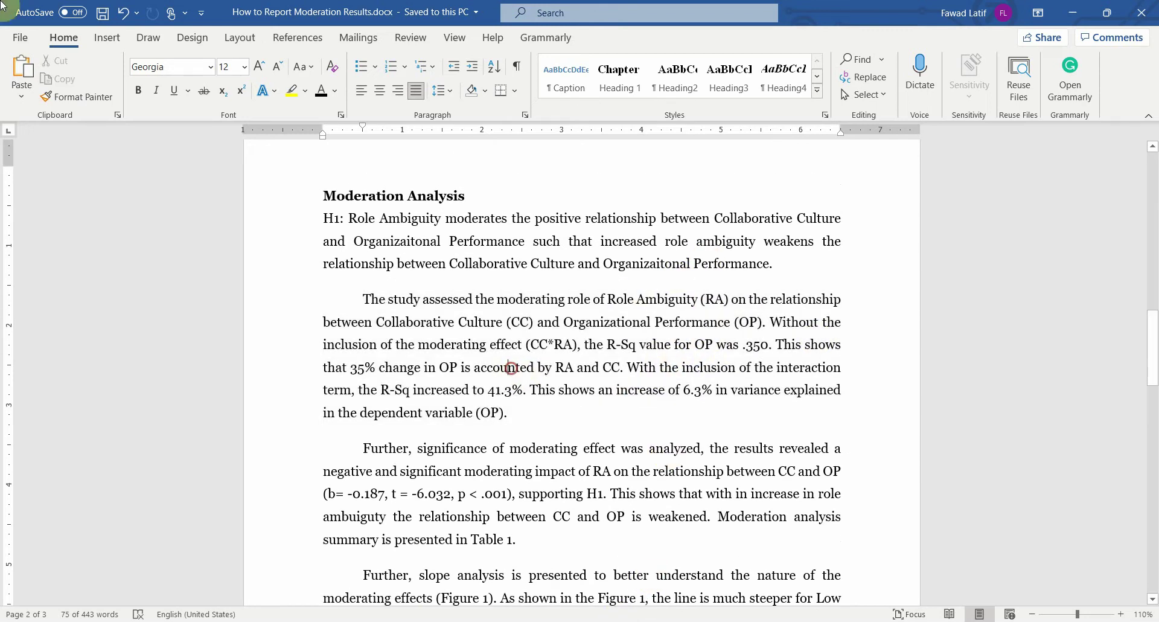
- Highlight the first line of the moderation significance paragraph, then go to the Amos diagram
{"action": "scroll", "coordinate": [544, 337], "scroll_direction": "down", "scroll_amount": 2}
{"action": "scroll", "coordinate": [578, 322], "scroll_direction": "up", "scroll_amount": 2}
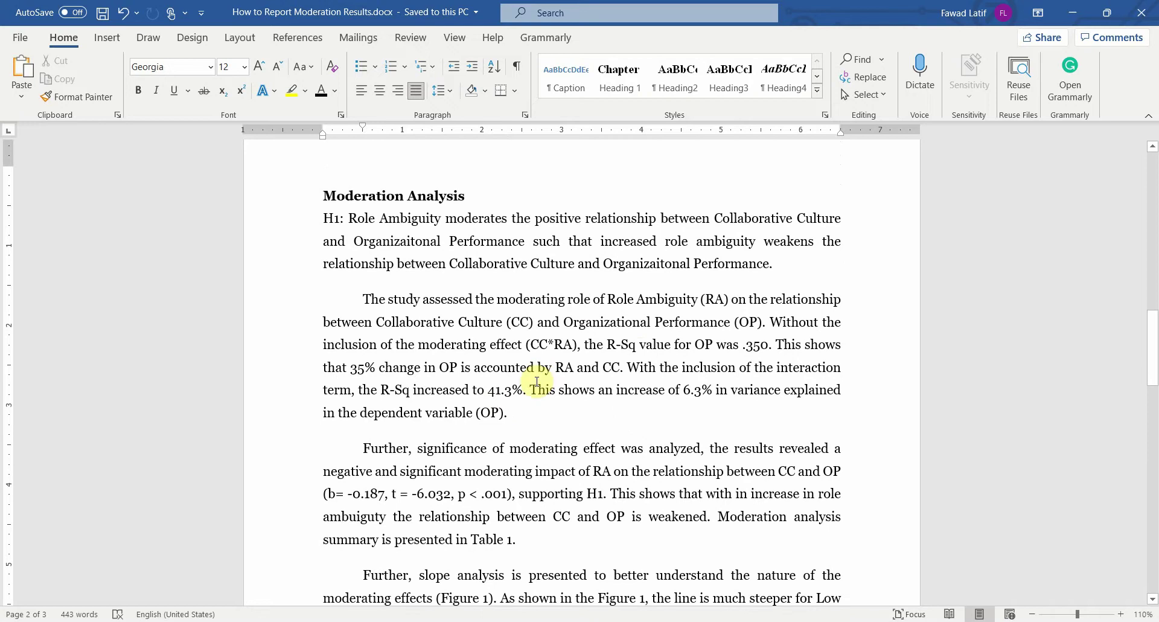
{"action": "scroll", "coordinate": [489, 394], "scroll_direction": "down", "scroll_amount": 1}
{"action": "scroll", "coordinate": [488, 394], "scroll_direction": "down", "scroll_amount": 2}
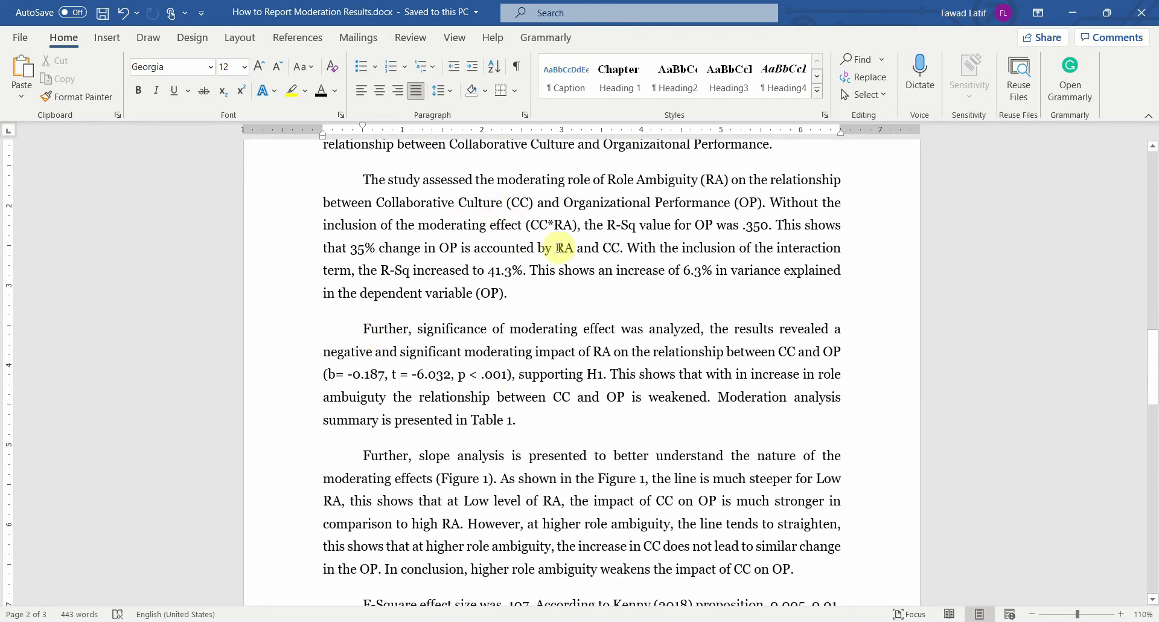
{"action": "left_click_drag", "start_coordinate": [360, 326], "coordinate": [841, 358]}
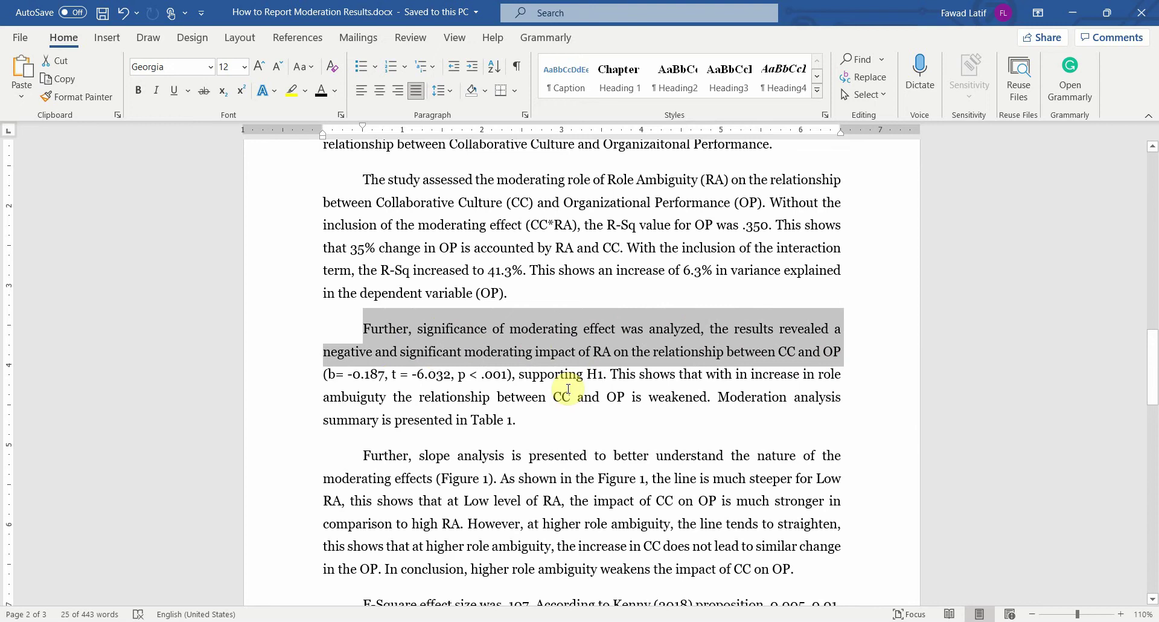
{"action": "left_click", "coordinate": [522, 350]}
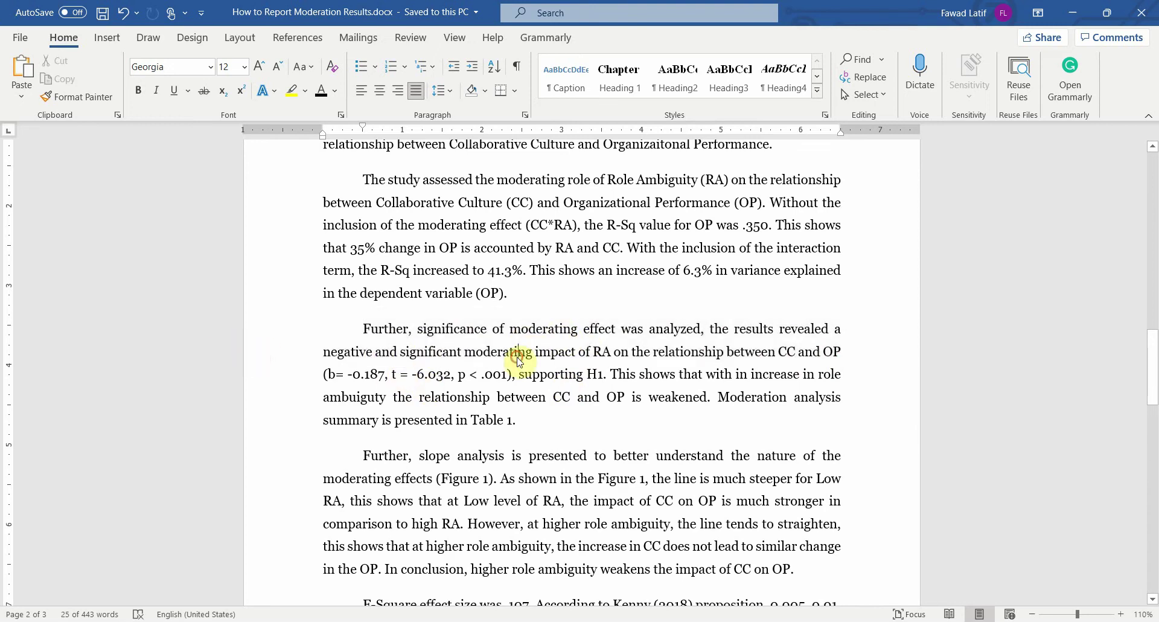
{"action": "key", "text": "alt+Tab"}
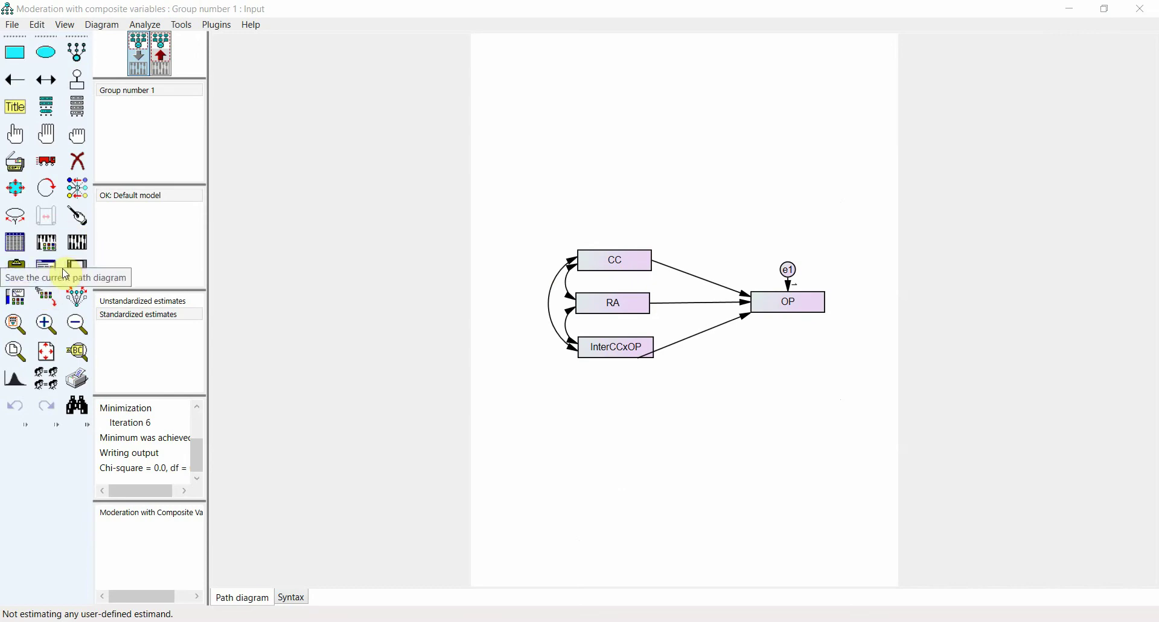
- Open the Amos text output Estimates, showing InterCCxOP regression weight -0.187 with t = -6.032
{"action": "left_click", "coordinate": [71, 240]}
{"action": "left_click", "coordinate": [41, 114]}
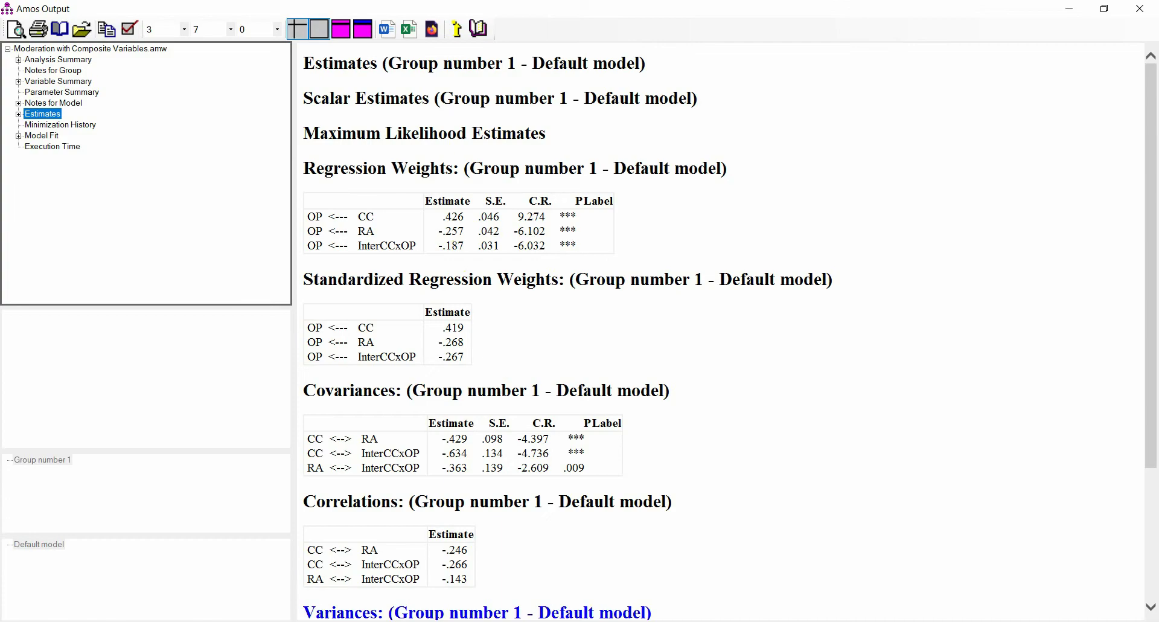
{"action": "key", "text": "alt+Tab"}
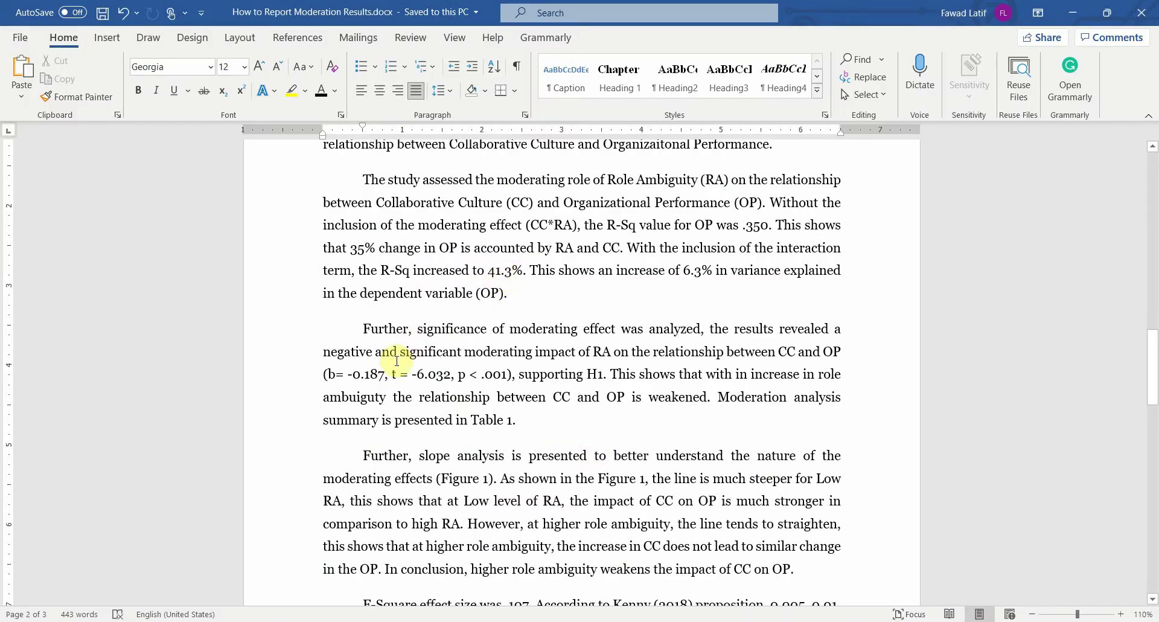
- Highlight the reported b, t and p statistics, including the -0.187 coefficient, in the paragraph
{"action": "left_click_drag", "start_coordinate": [336, 374], "coordinate": [609, 373]}
{"action": "left_click", "coordinate": [507, 368]}
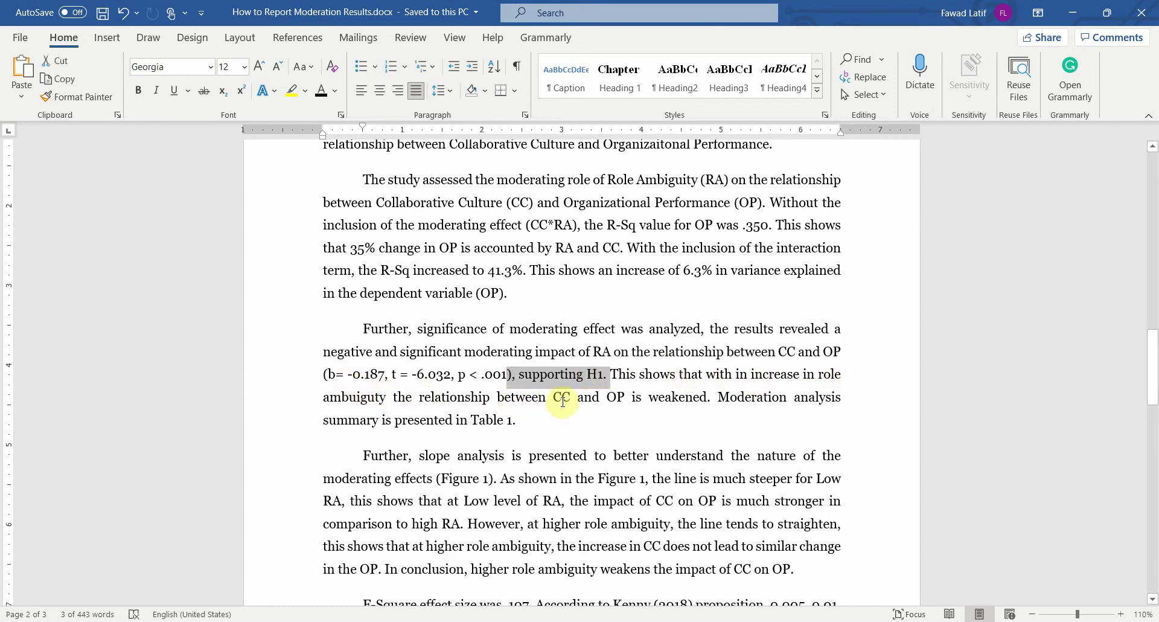
{"action": "left_click", "coordinate": [648, 397]}
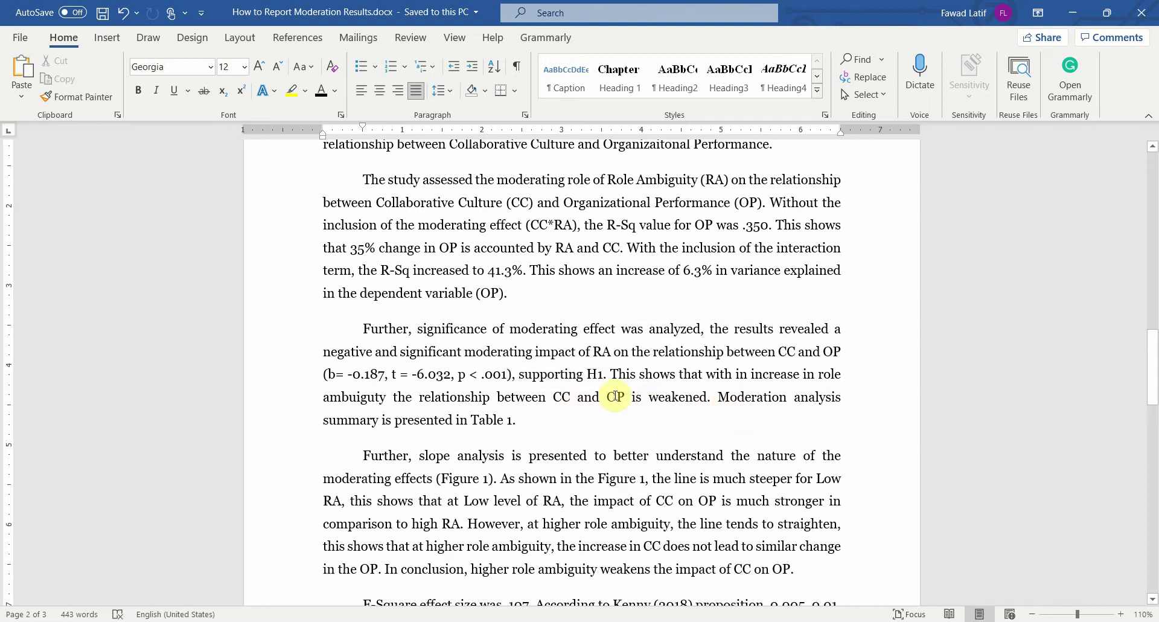
{"action": "left_click_drag", "start_coordinate": [350, 377], "coordinate": [385, 376]}
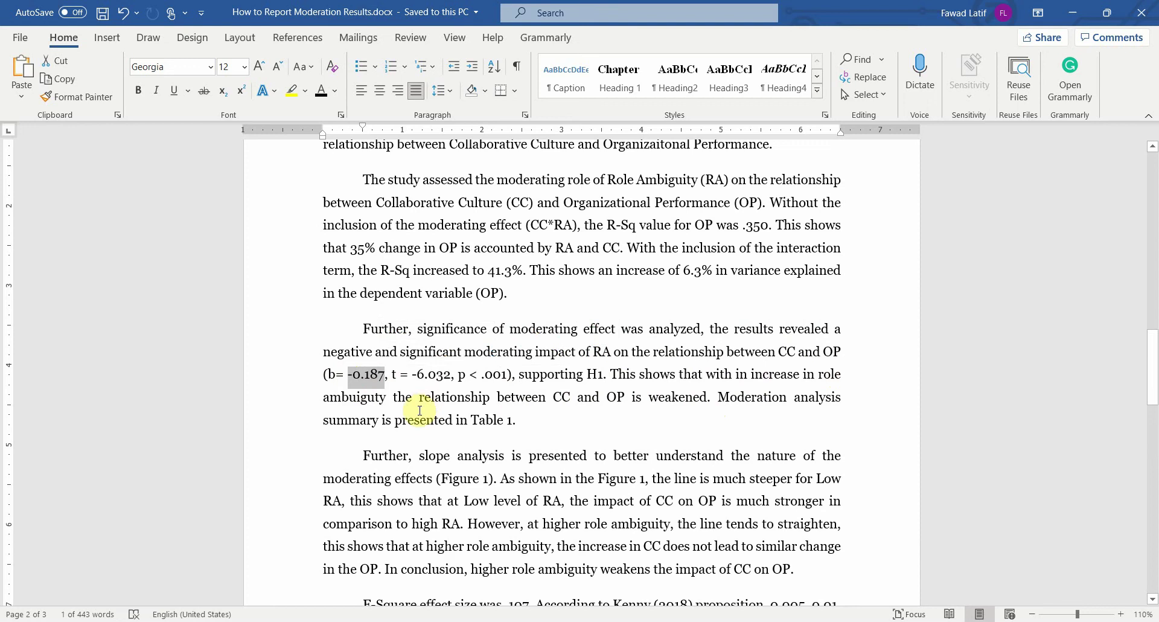
{"action": "scroll", "coordinate": [585, 403], "scroll_direction": "down", "scroll_amount": 12}
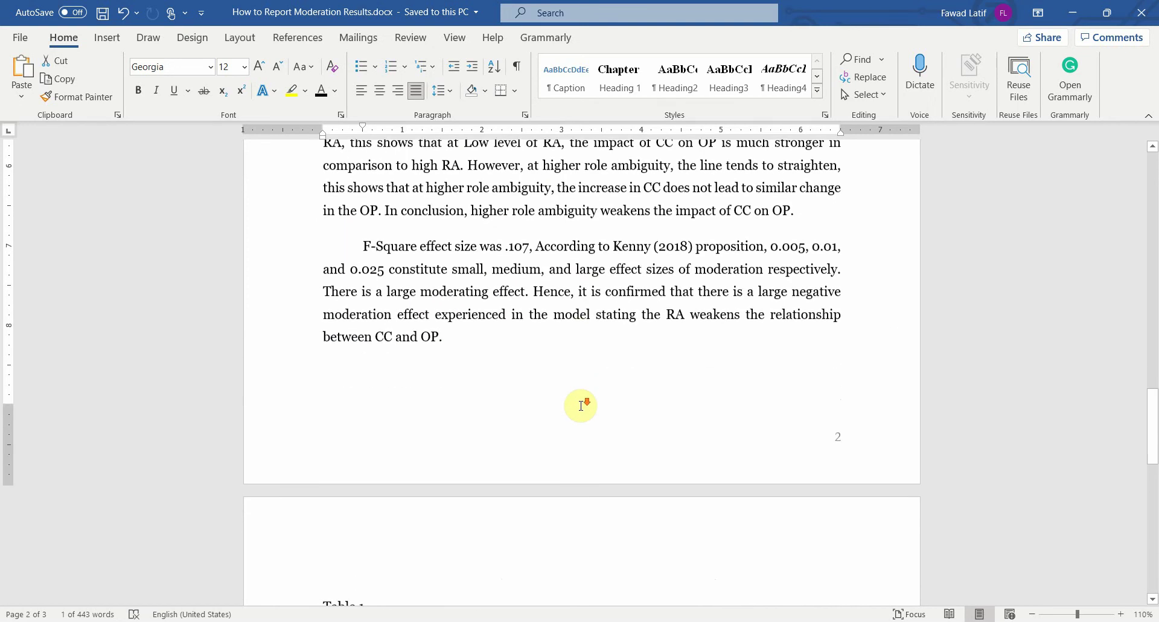
{"action": "scroll", "coordinate": [587, 397], "scroll_direction": "up", "scroll_amount": 1}
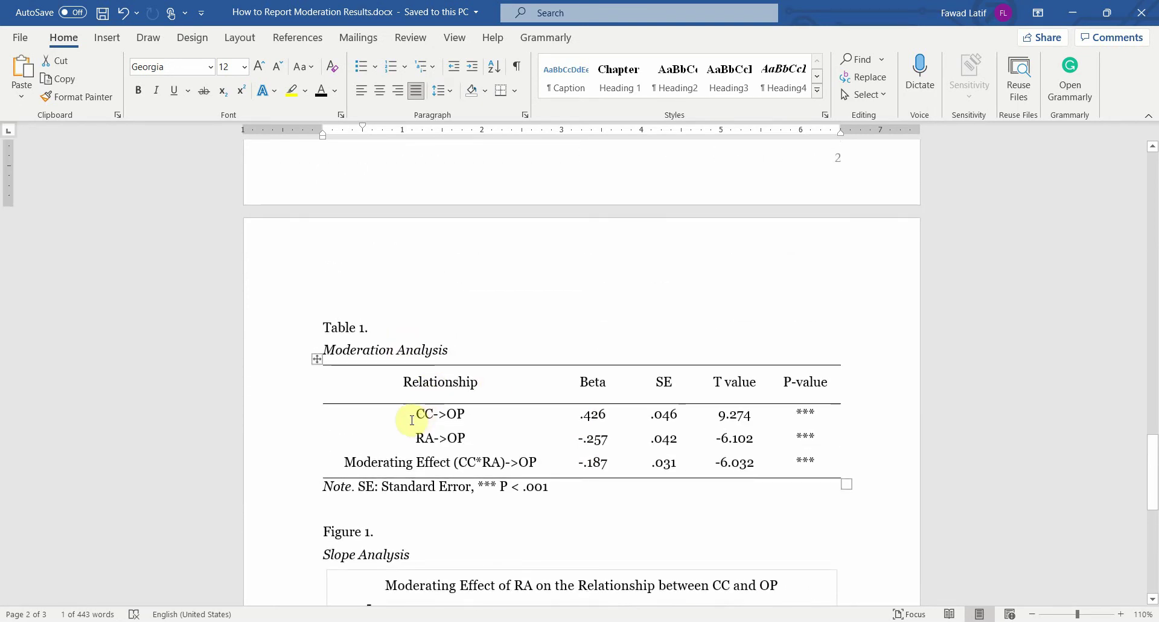
- Highlight the Table 1 rows CC->OP, RA->OP and Moderating Effect, then bring back the Amos output
{"action": "left_click_drag", "start_coordinate": [411, 416], "coordinate": [824, 457]}
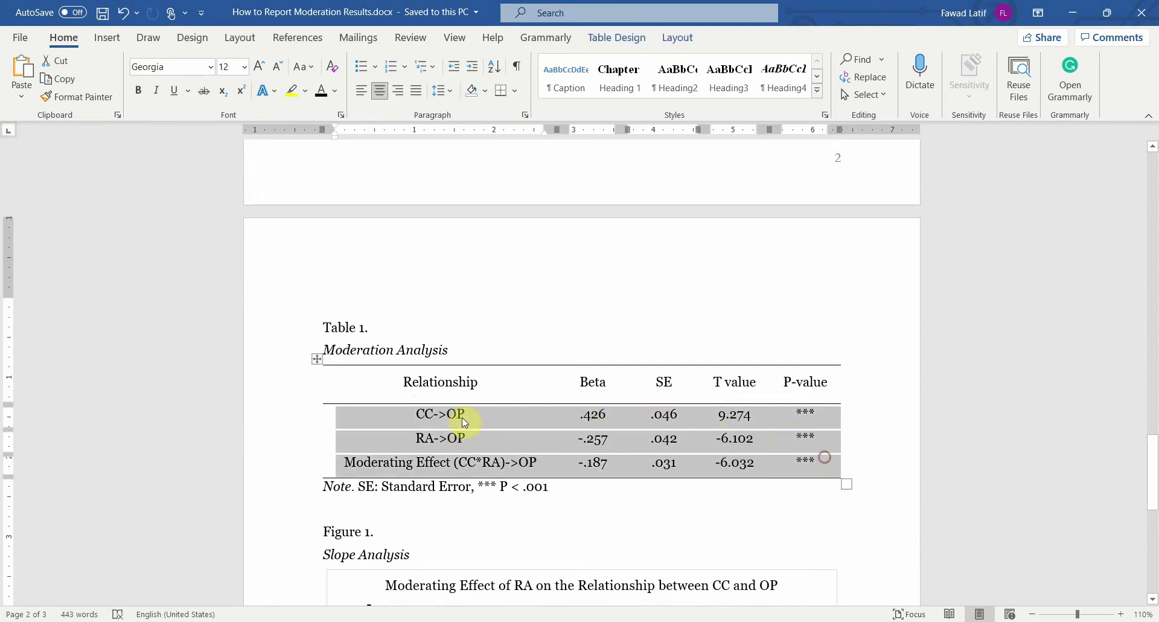
{"action": "left_click", "coordinate": [413, 412]}
{"action": "left_click_drag", "start_coordinate": [444, 414], "coordinate": [465, 437]}
{"action": "double_click", "coordinate": [435, 438]}
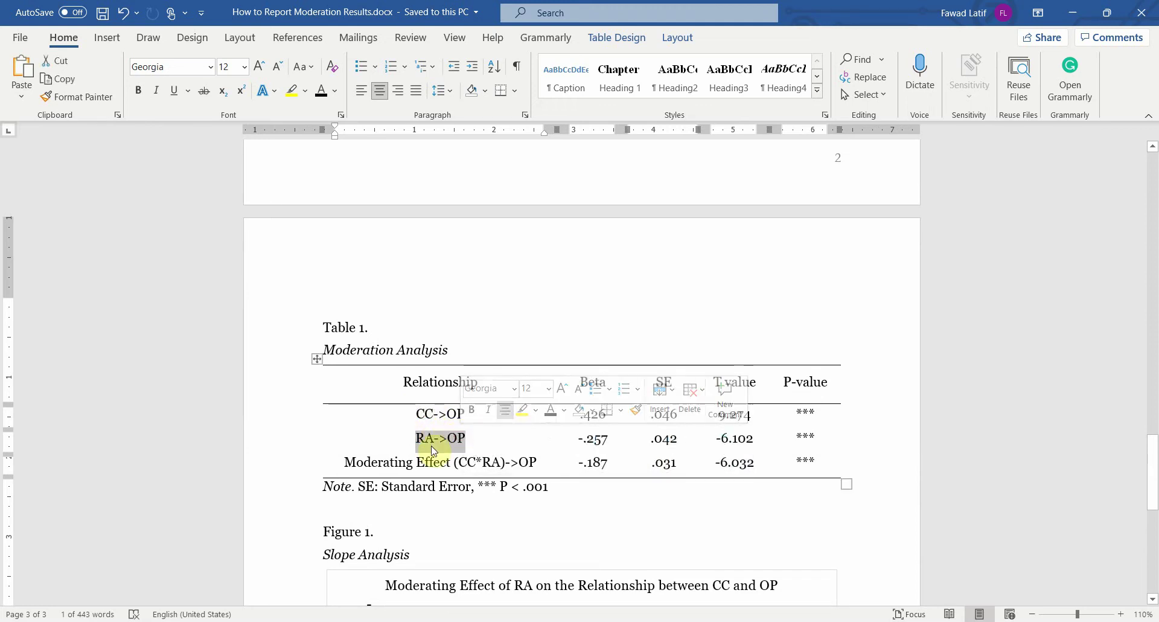
{"action": "left_click_drag", "start_coordinate": [349, 457], "coordinate": [537, 459]}
{"action": "left_click", "coordinate": [602, 461]}
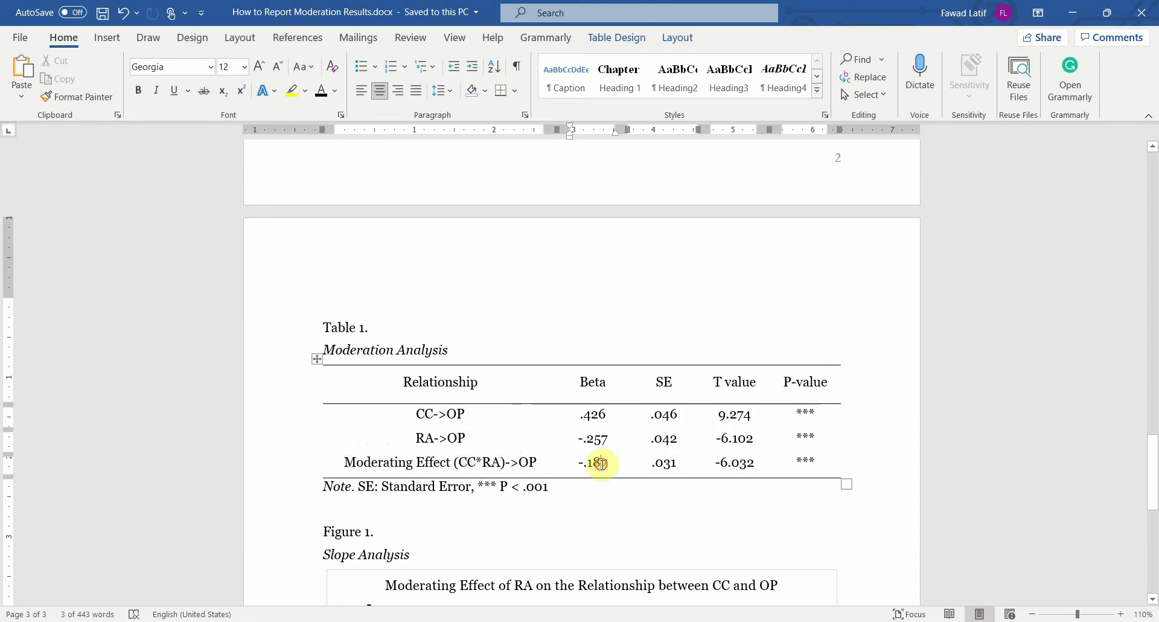
{"action": "left_click", "coordinate": [629, 586]}
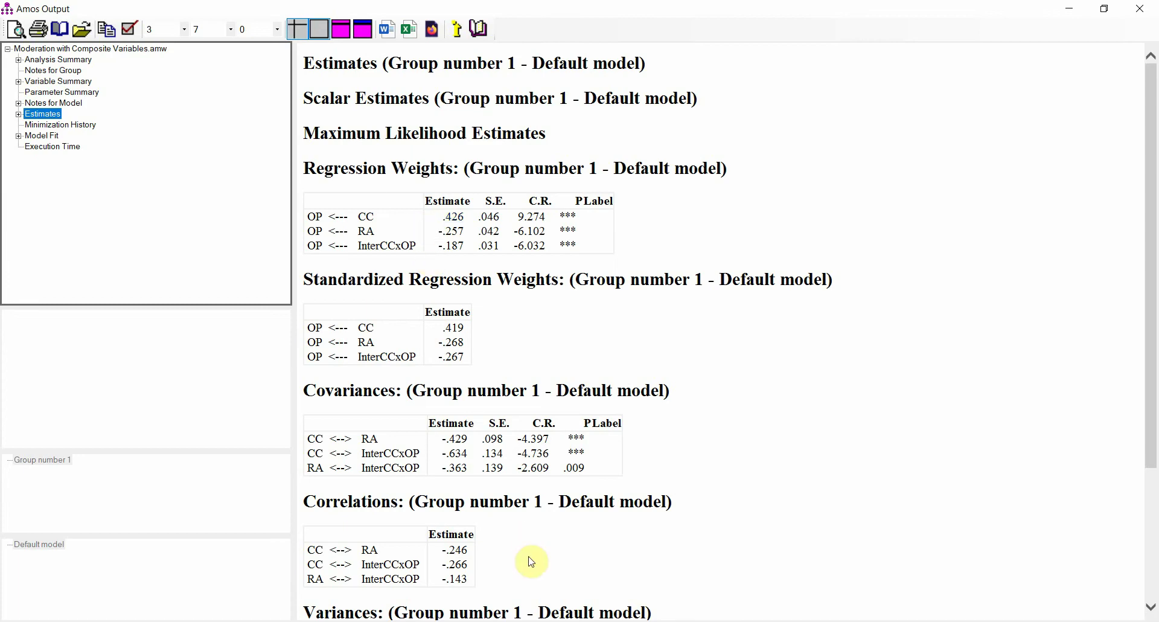
- Check the SmartPLS bootstrapped path coefficients, e.g. Mod_RA -> OP -0.129, p 0.010, then return to Word
{"action": "left_click", "coordinate": [621, 620]}
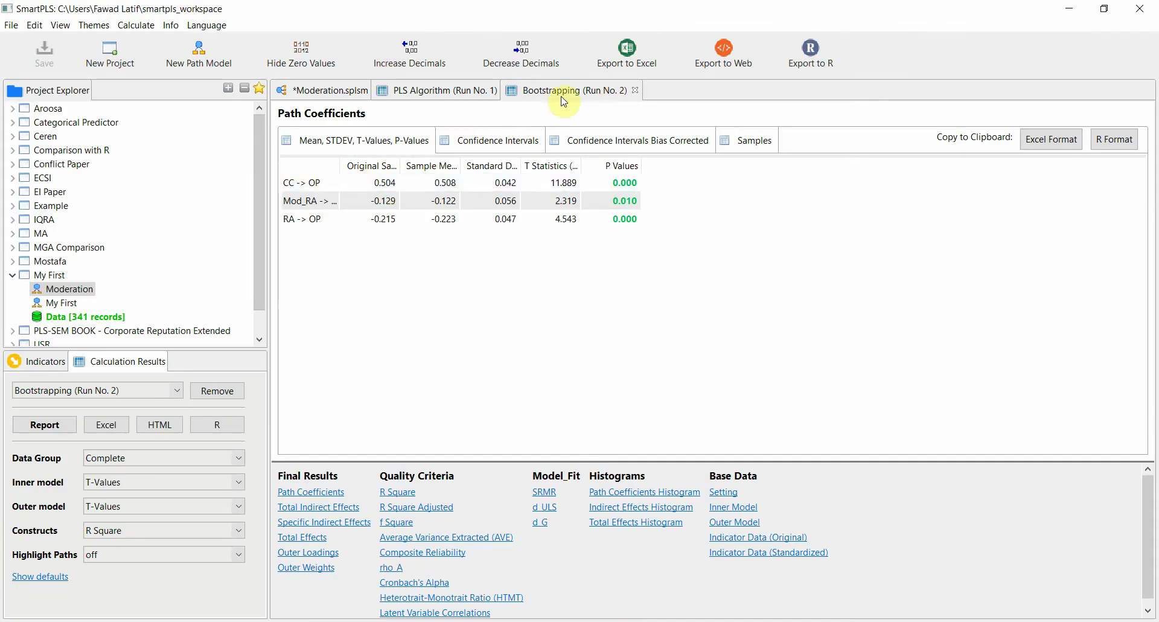
{"action": "left_click_drag", "start_coordinate": [340, 166], "coordinate": [385, 166]}
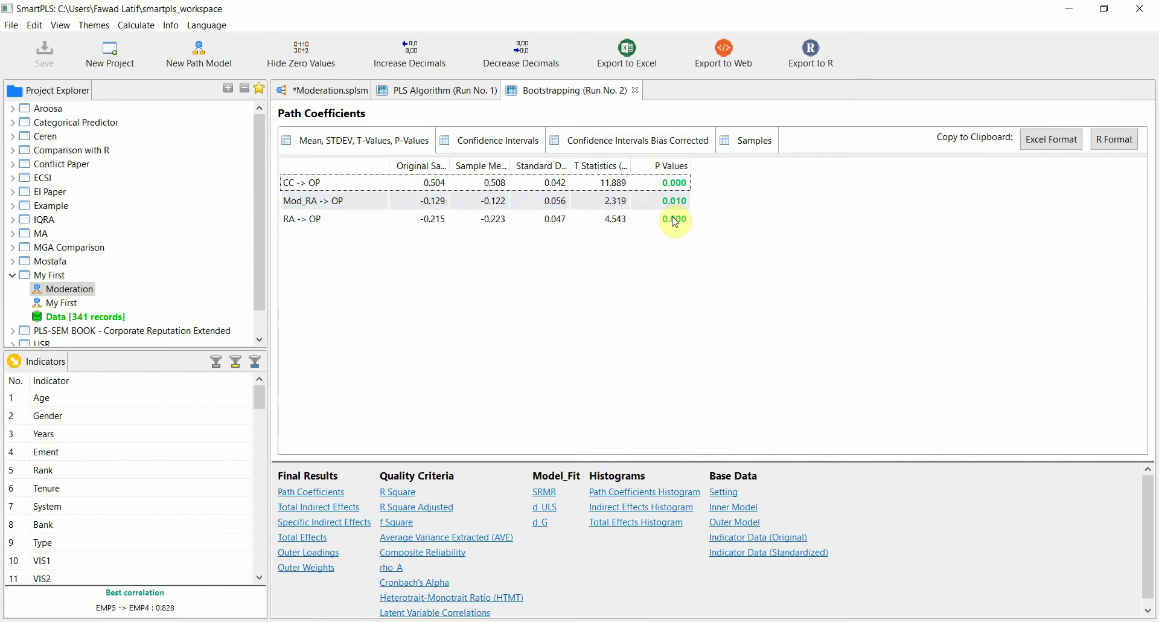
{"action": "left_click", "coordinate": [621, 611]}
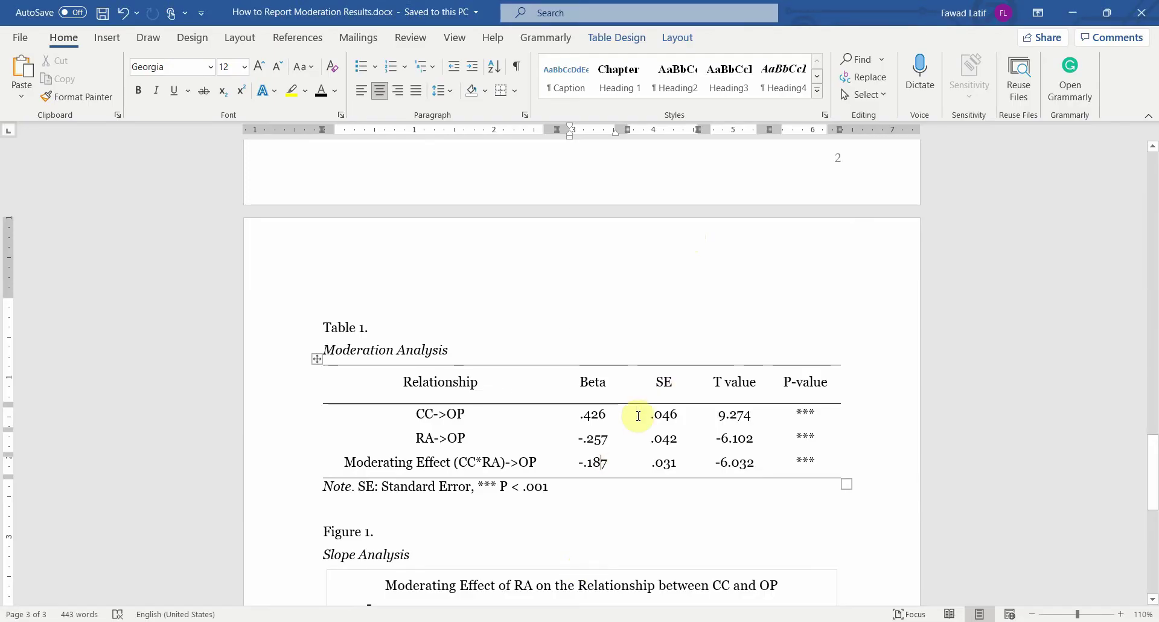
{"action": "scroll", "coordinate": [622, 399], "scroll_direction": "up", "scroll_amount": 6}
{"action": "scroll", "coordinate": [618, 424], "scroll_direction": "down", "scroll_amount": 5}
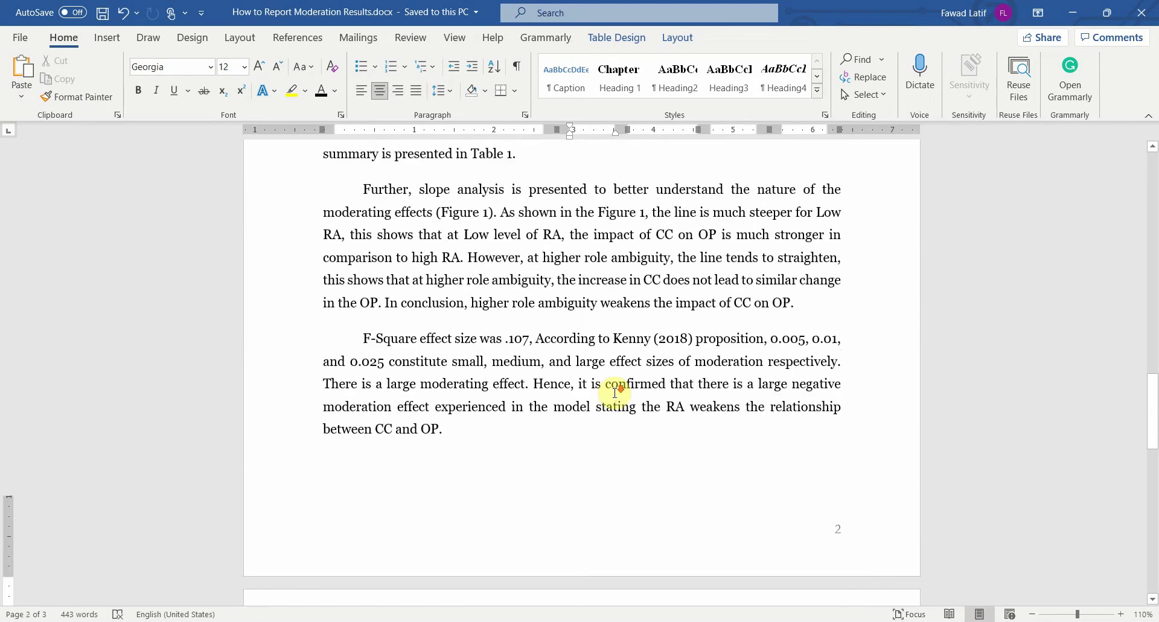
{"action": "scroll", "coordinate": [619, 398], "scroll_direction": "down", "scroll_amount": 1}
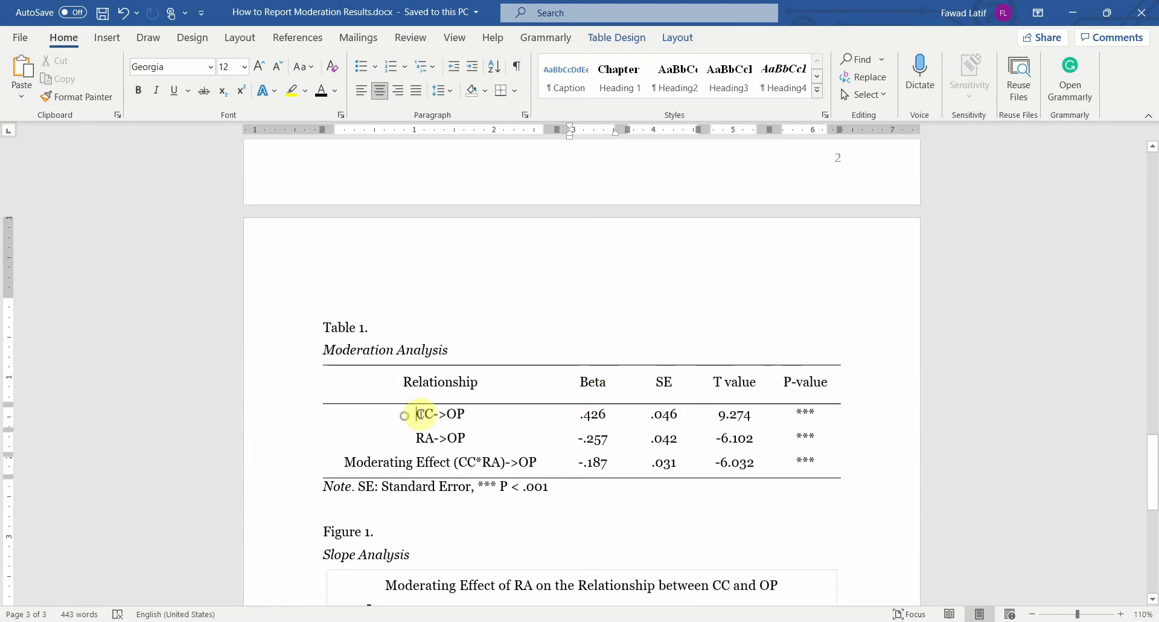
{"action": "left_click_drag", "start_coordinate": [405, 416], "coordinate": [454, 413]}
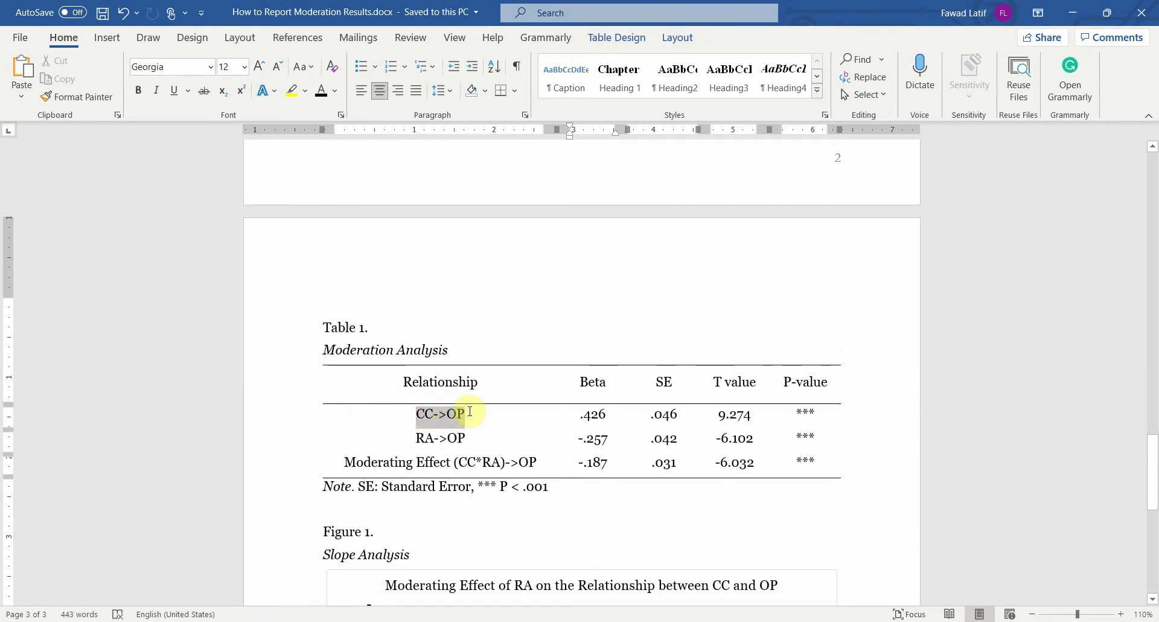
{"action": "left_click_drag", "start_coordinate": [476, 411], "coordinate": [480, 411]}
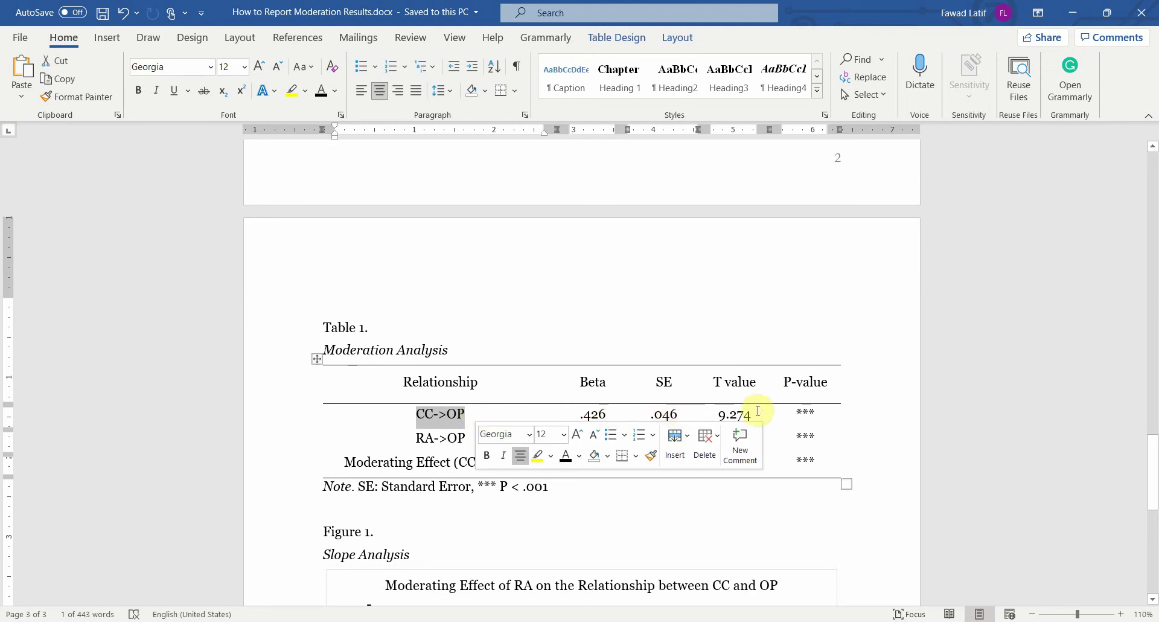
{"action": "left_click_drag", "start_coordinate": [412, 435], "coordinate": [464, 436]}
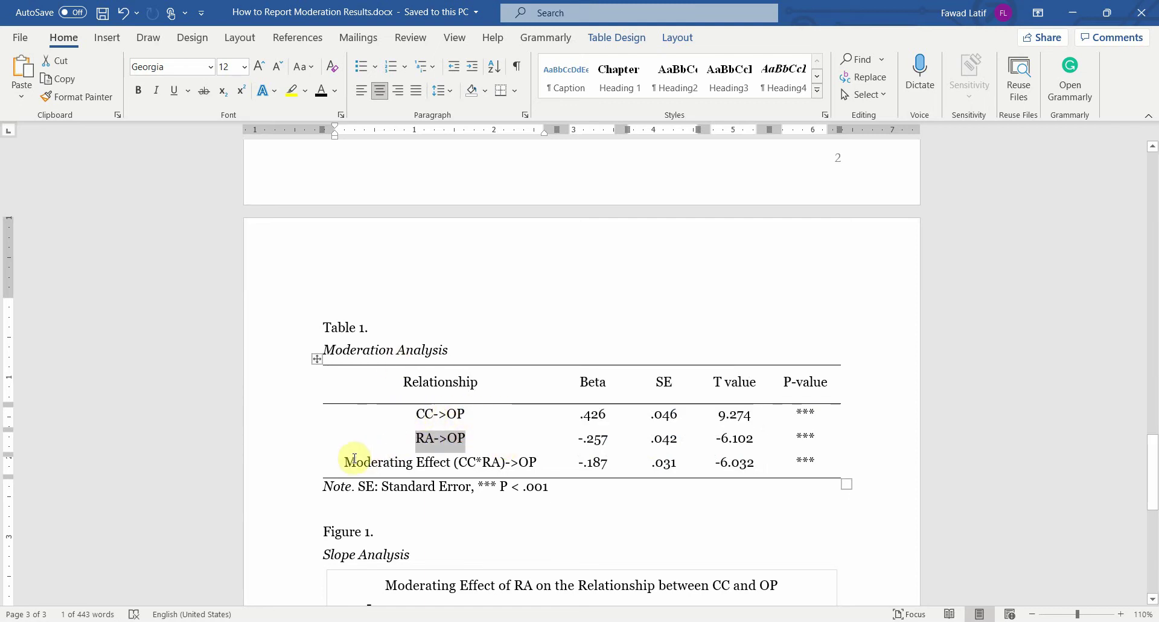
{"action": "left_click_drag", "start_coordinate": [344, 462], "coordinate": [793, 456]}
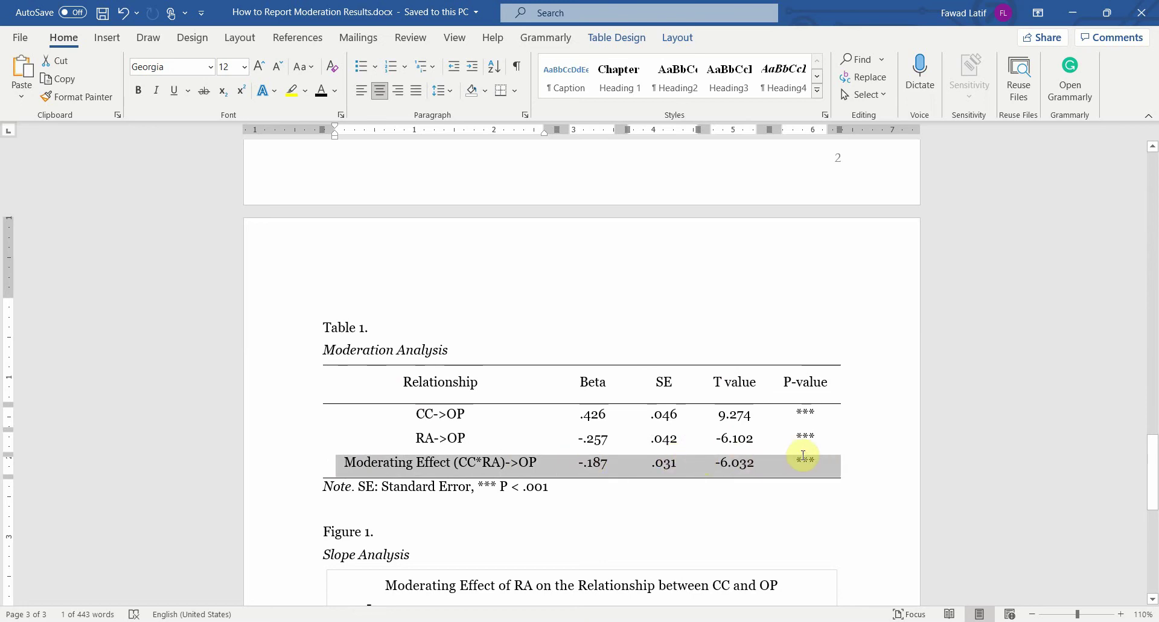